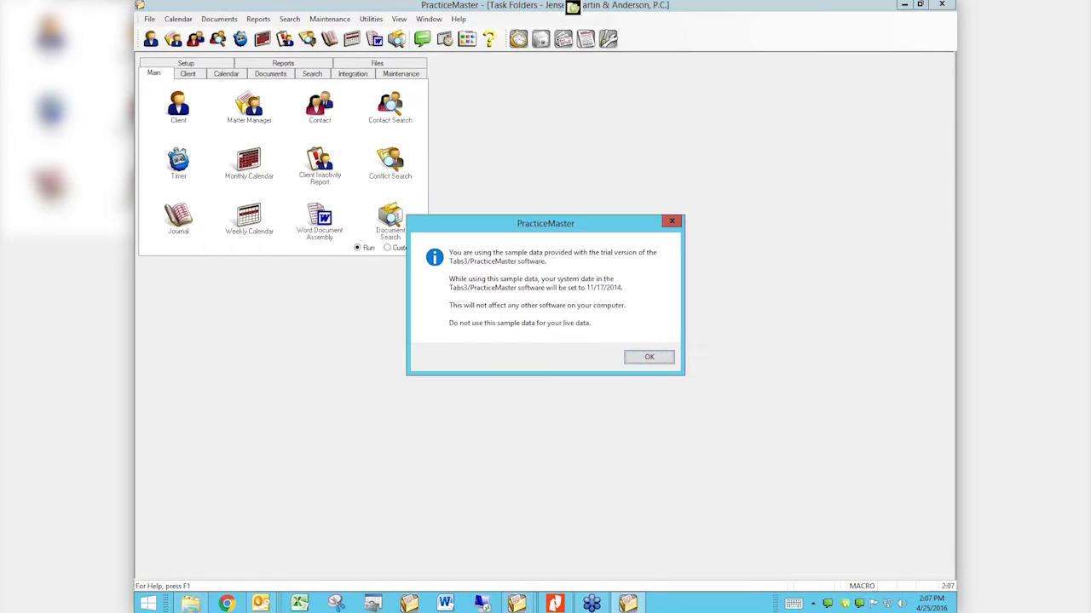
Step: Dismiss the trial sample-data notice and open the Monthly Calendar from the Main tab
click(650, 358)
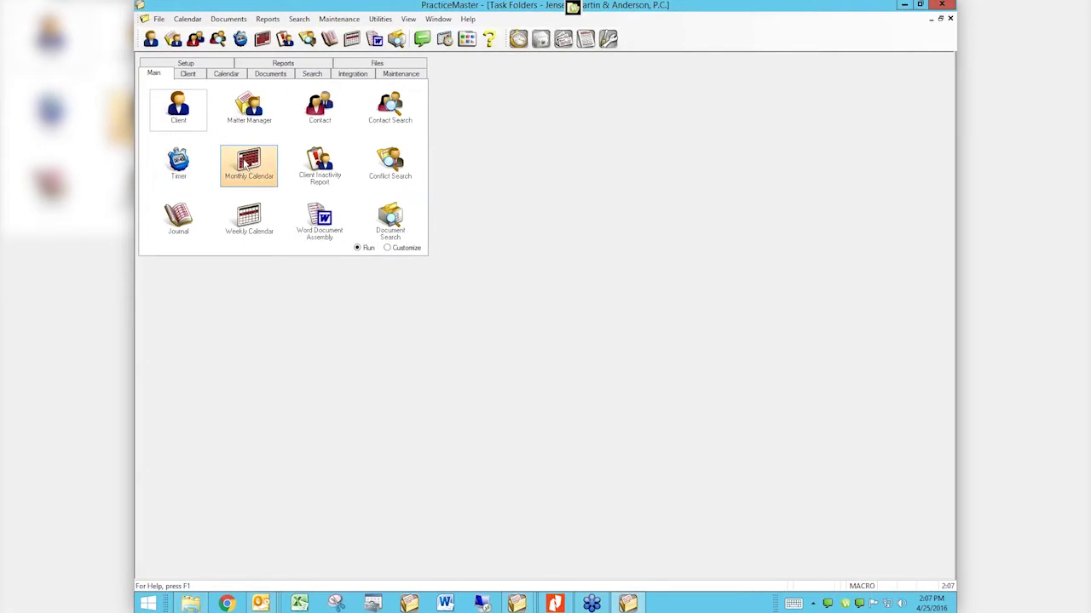
click(248, 163)
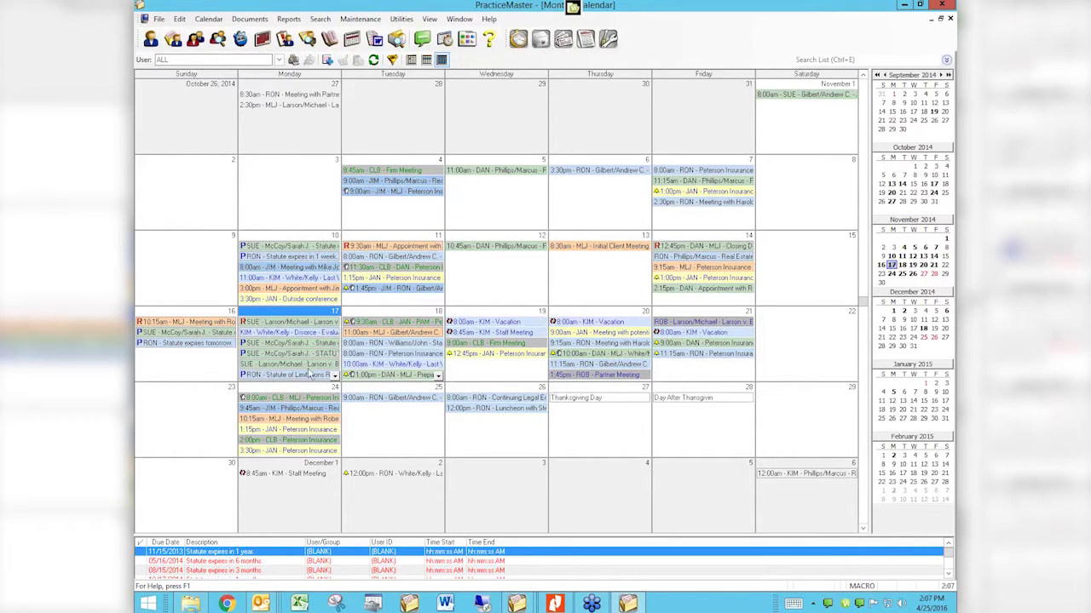
Step: Open RON's 3:00 PM 'Meet with Mary Jo' appointment on 17 November 2014, then close it
scroll(335, 380, down, 5)
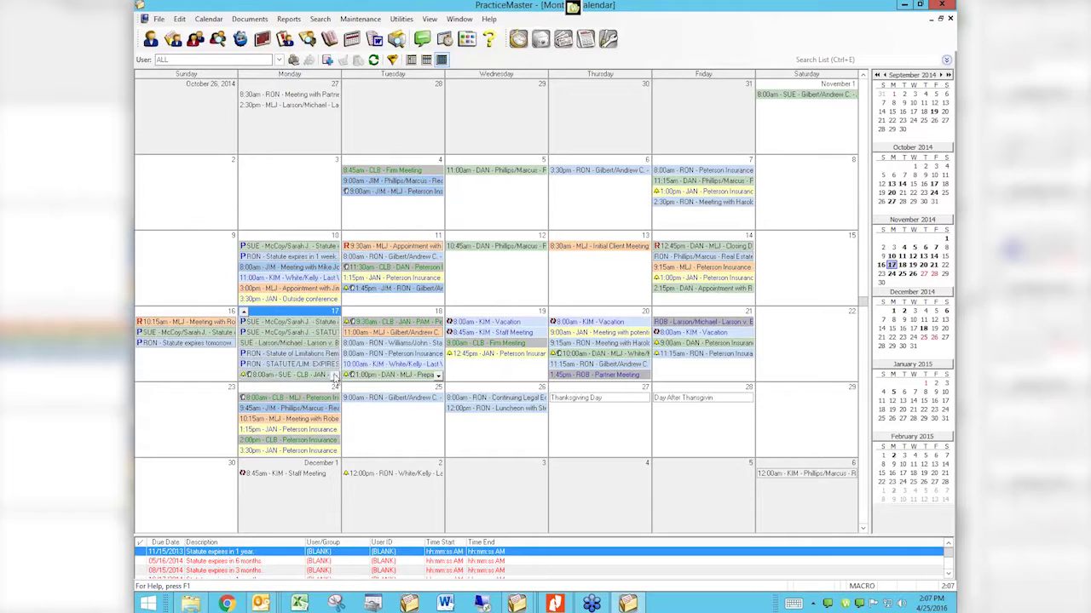
scroll(335, 380, down, 8)
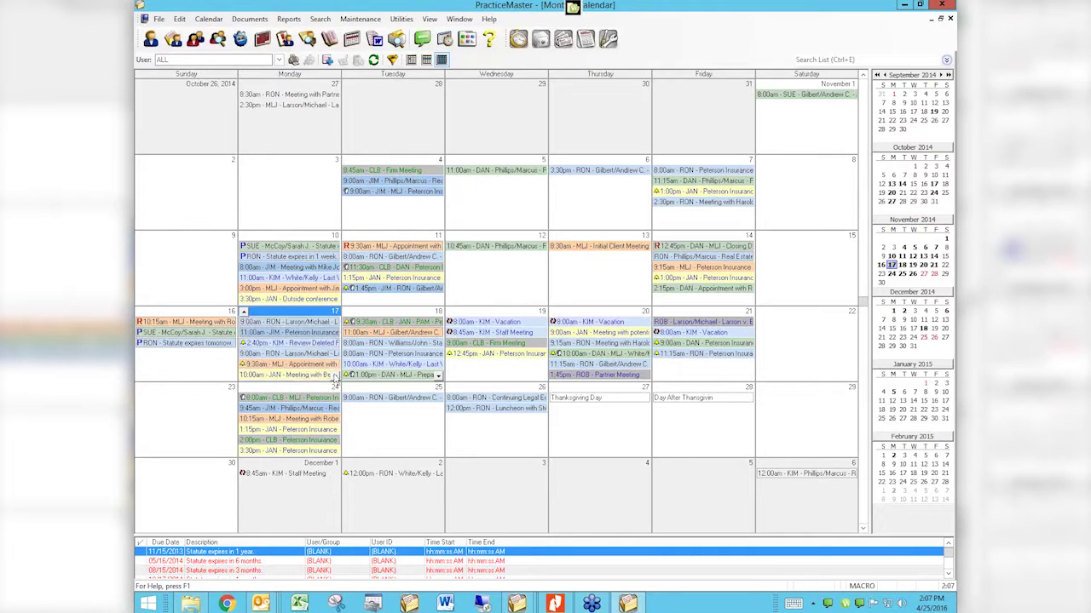
scroll(335, 380, down, 1)
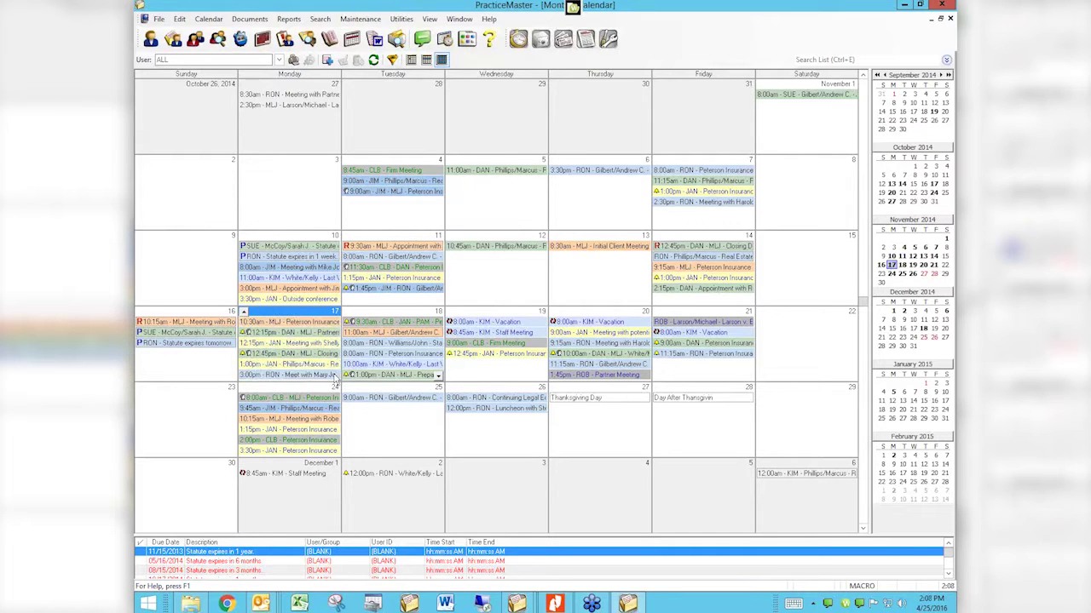
double_click(332, 377)
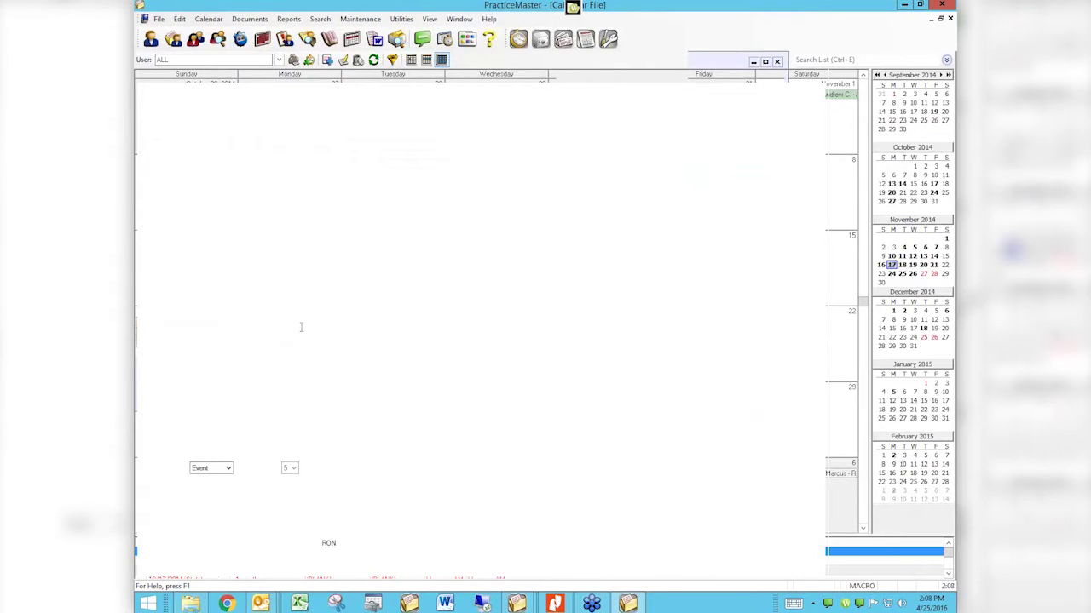
click(951, 19)
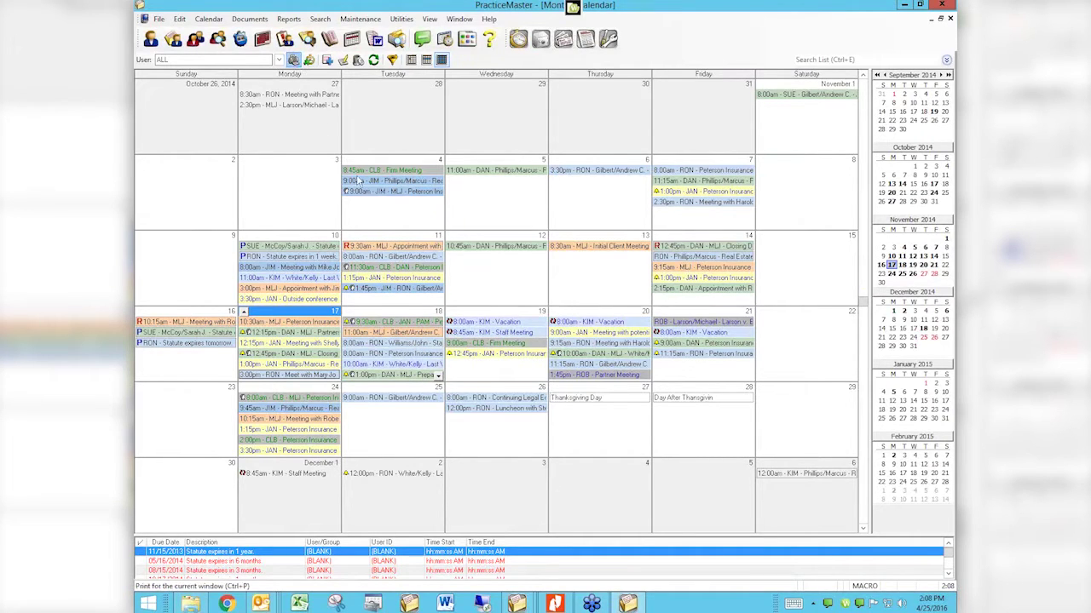
Step: Preview a Monthly Graphical Calendar Report for user ALL, dates 11/01/2014–11/30/2014
key(ctrl+p)
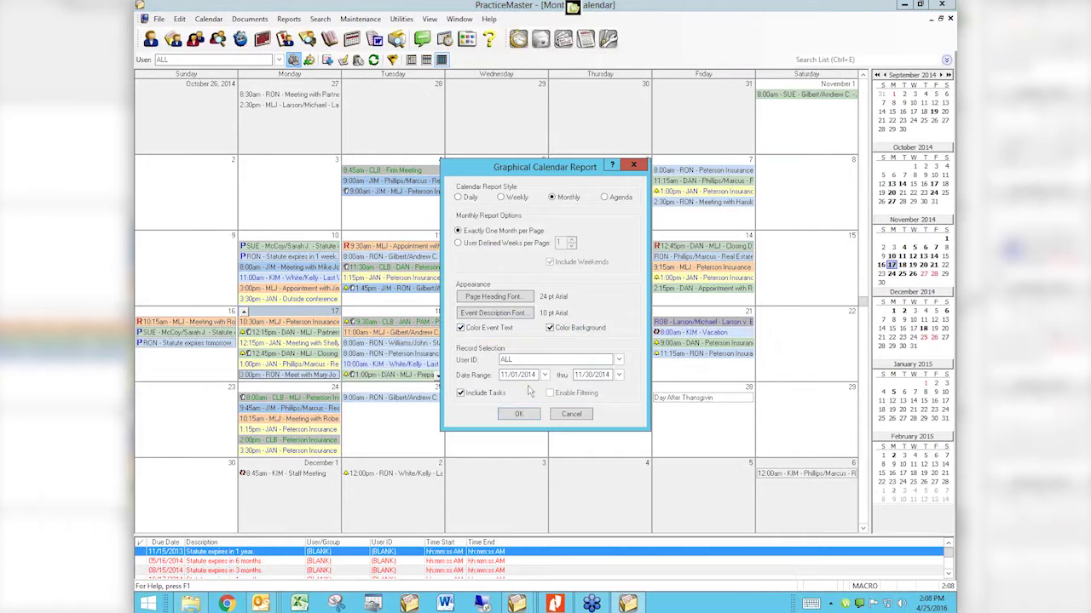
click(517, 415)
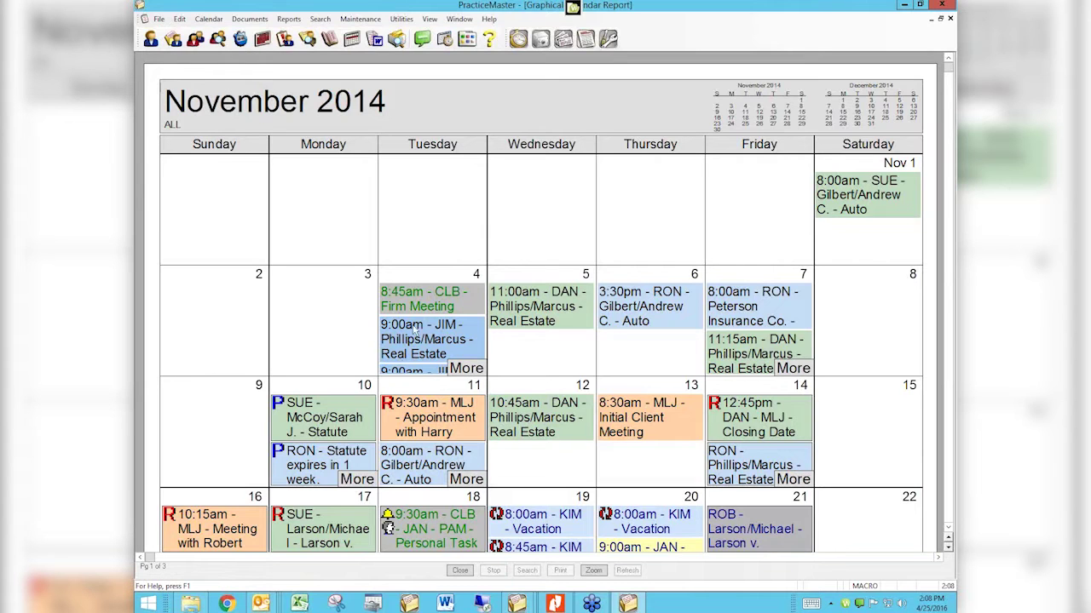
Step: Scroll through the monthly report preview to the late-November events, then close the preview
scroll(601, 430, down, 3)
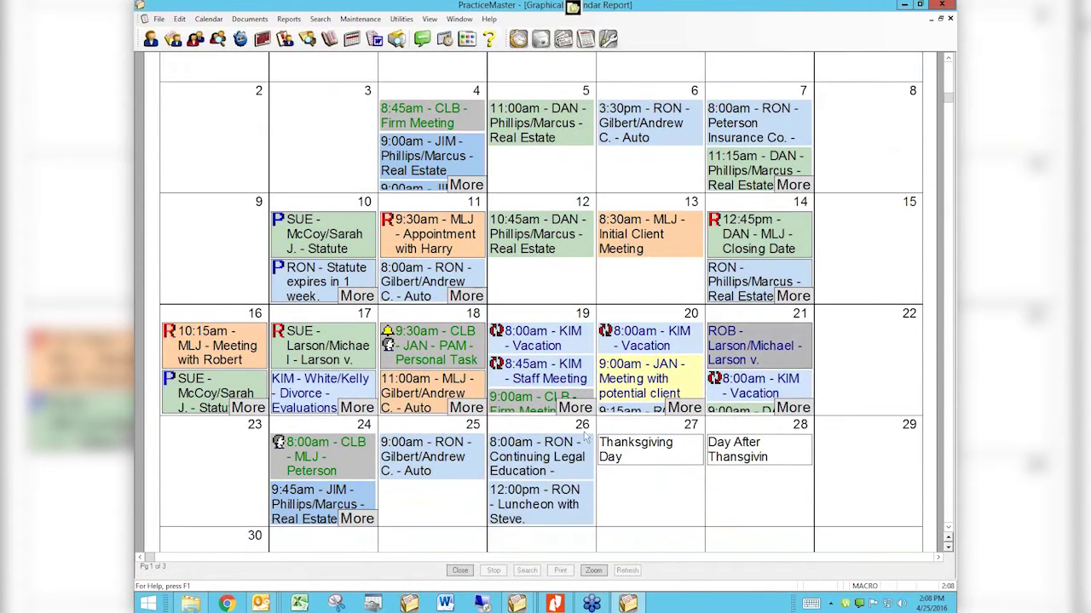
scroll(563, 404, down, 5)
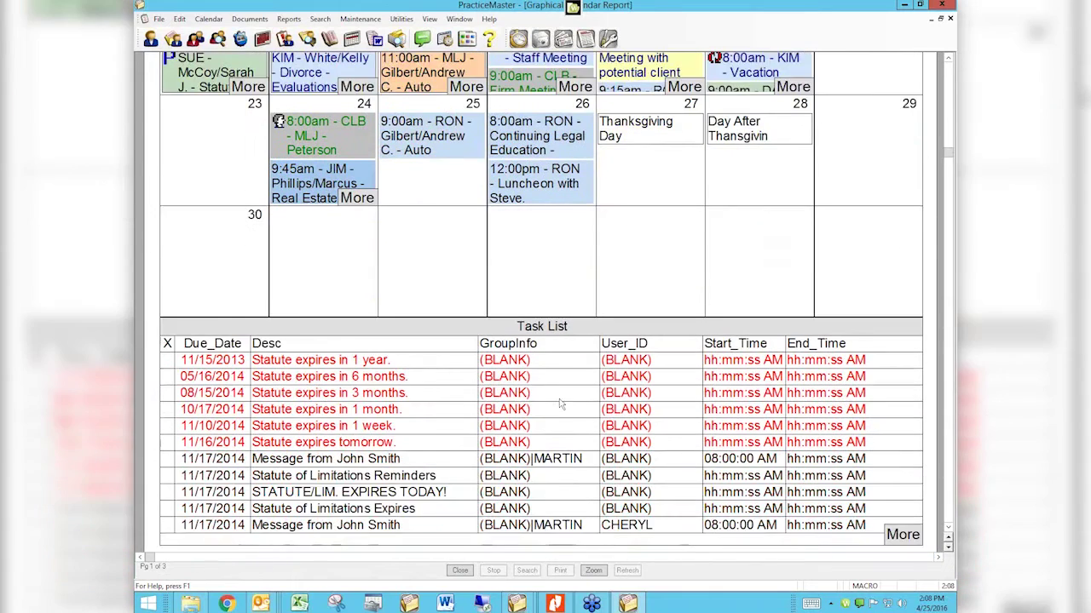
scroll(562, 404, down, 2)
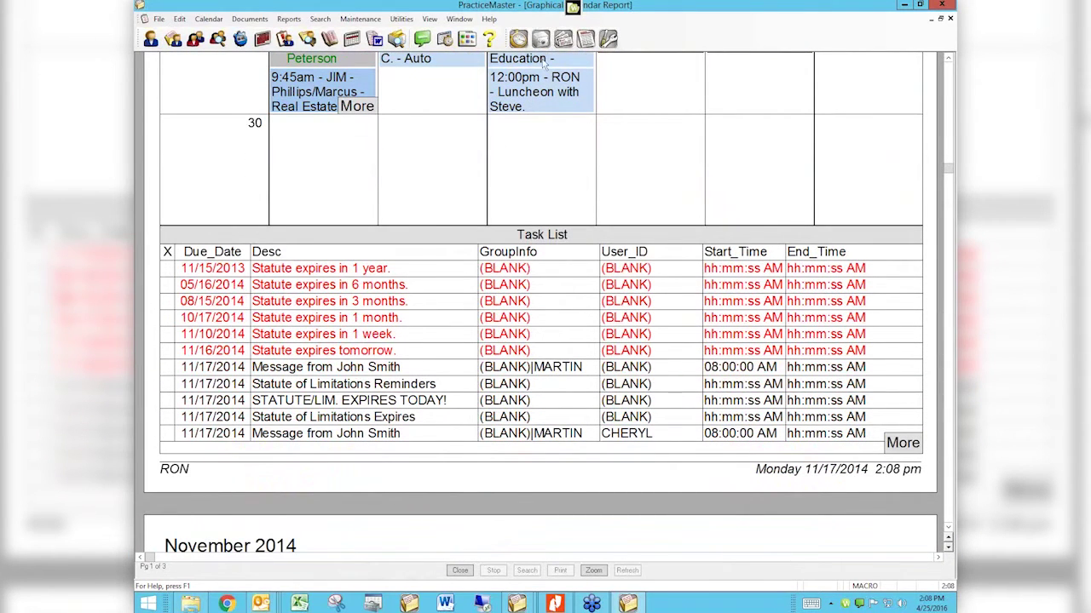
scroll(401, 308, down, 4)
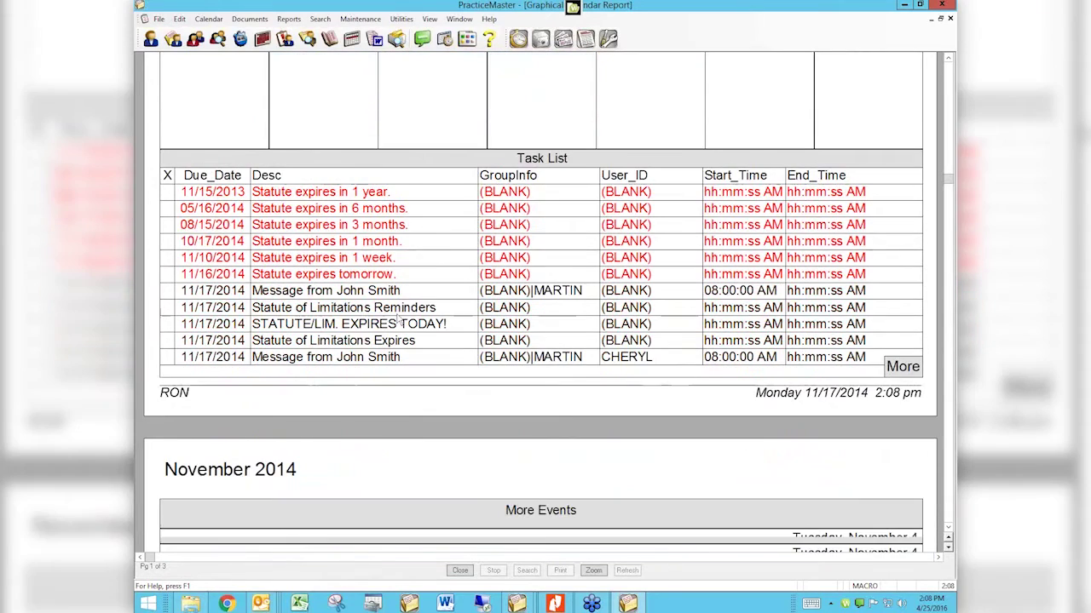
scroll(392, 311, down, 7)
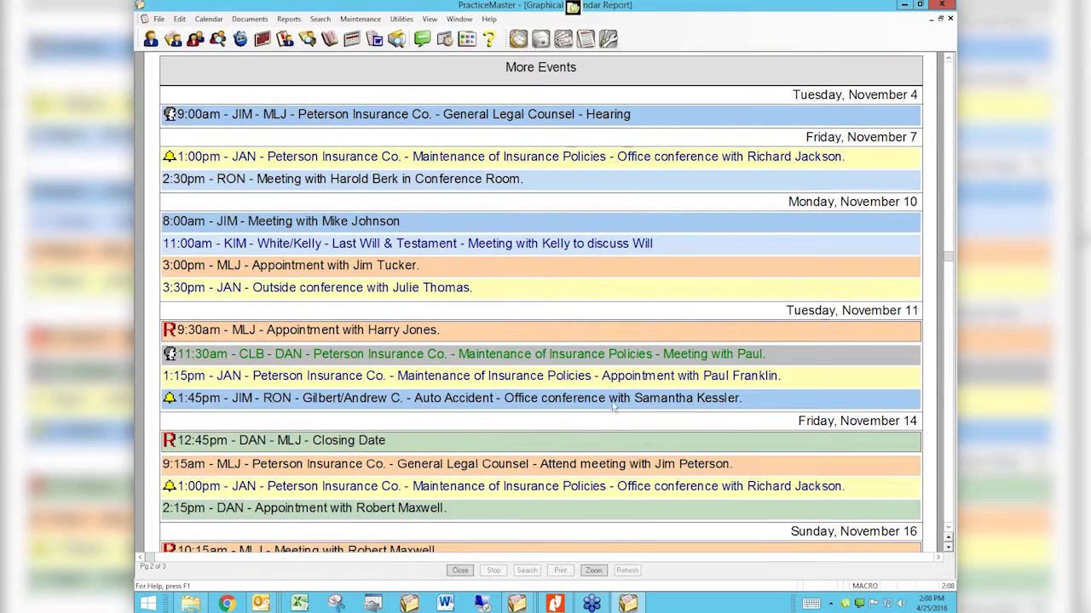
scroll(611, 408, down, 4)
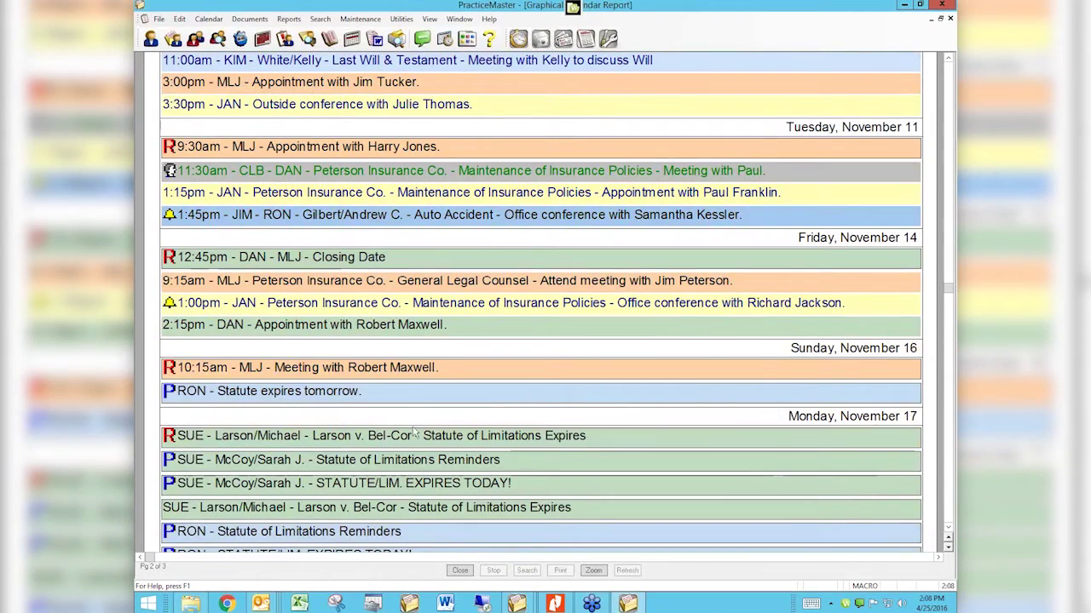
scroll(522, 452, down, 8)
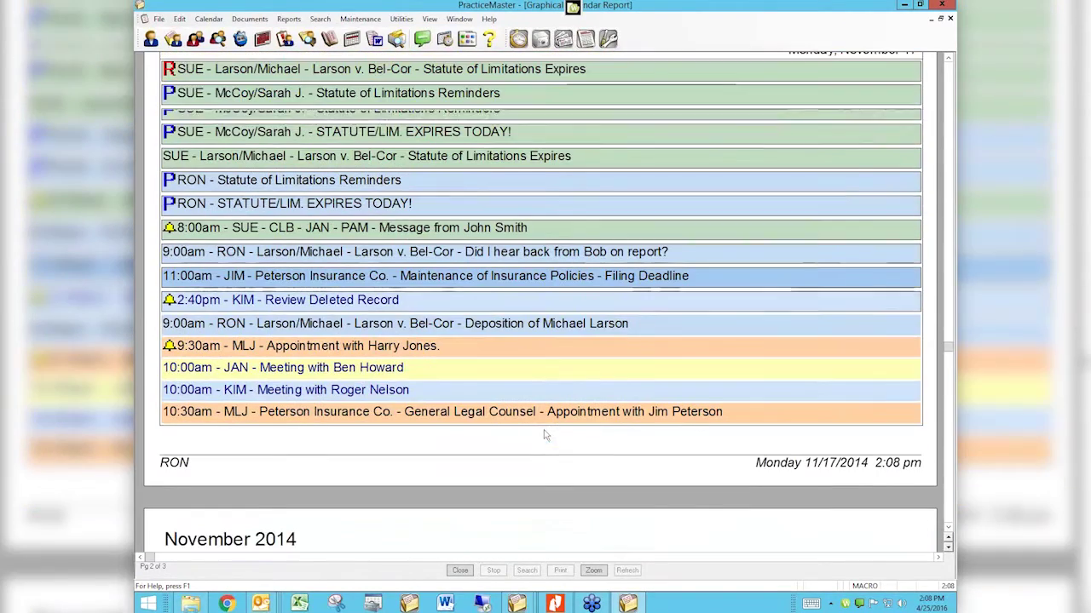
scroll(543, 430, down, 2)
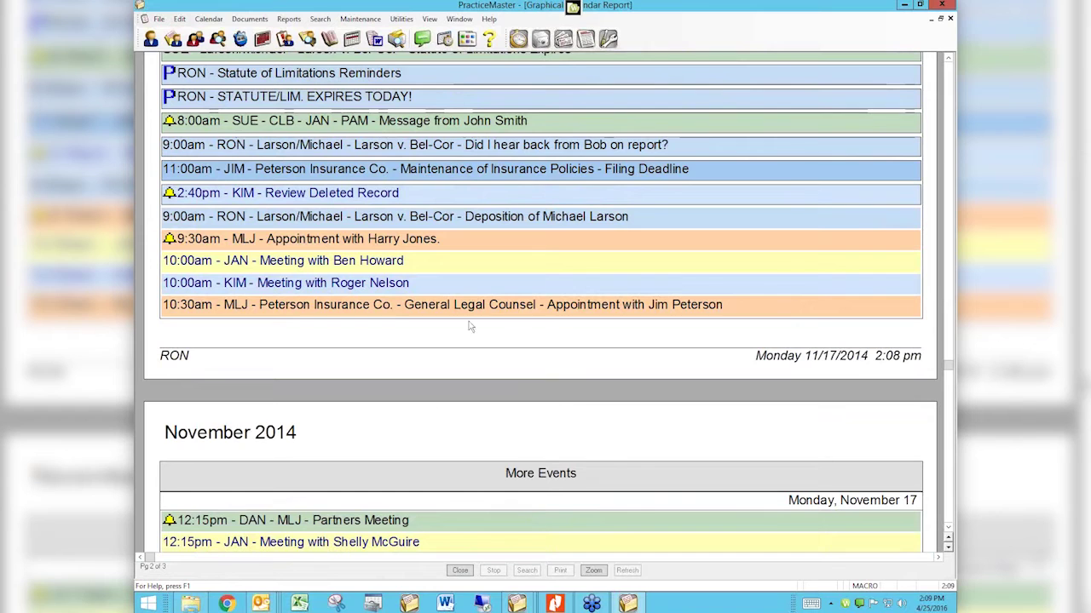
scroll(469, 327, down, 4)
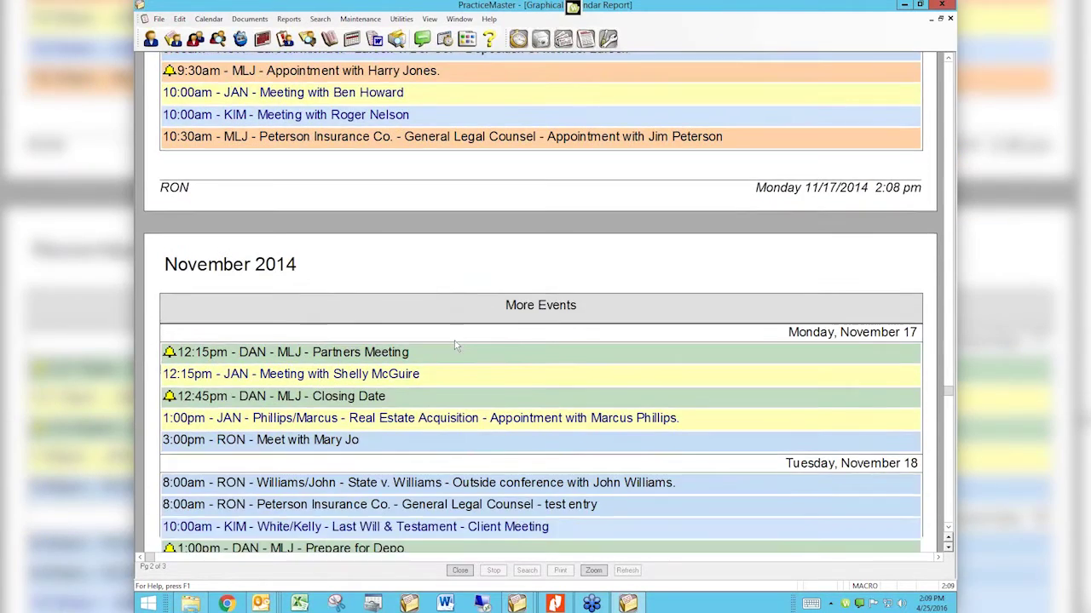
scroll(454, 345, down, 1)
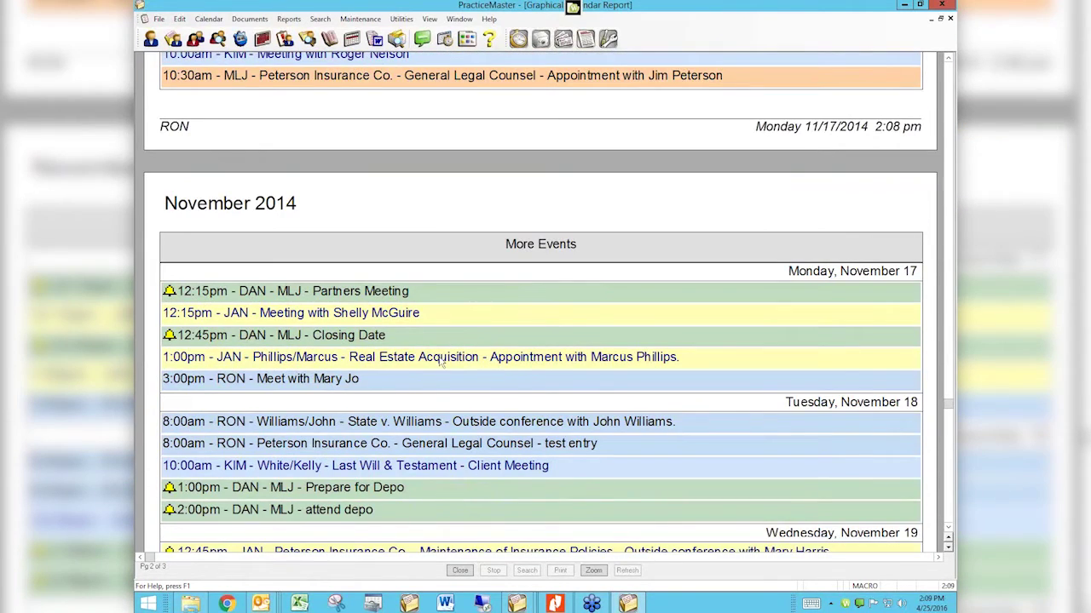
scroll(442, 362, down, 7)
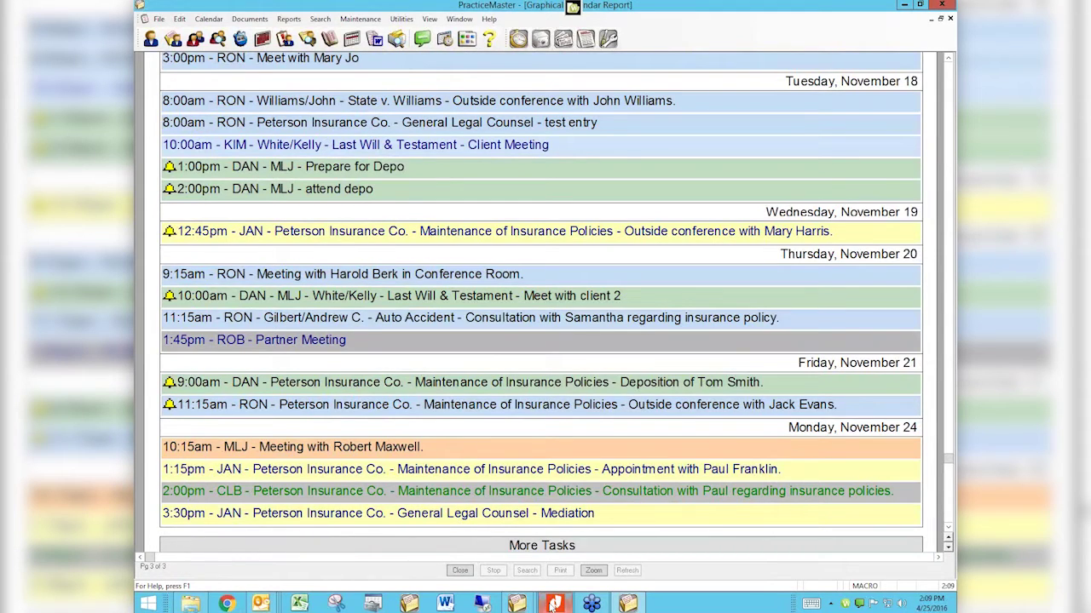
click(460, 571)
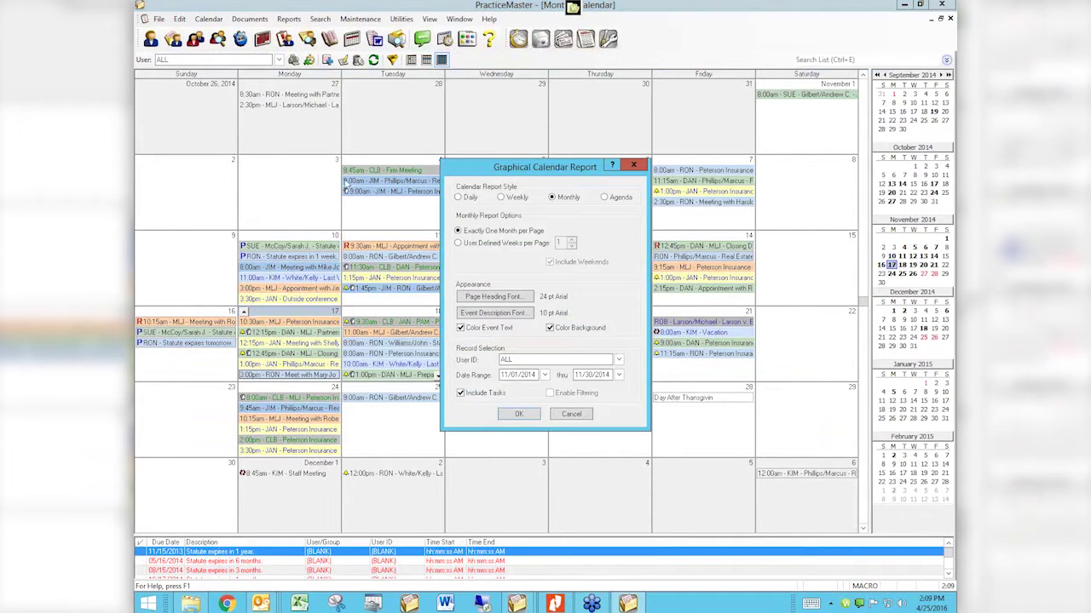
Step: Switch the November 2014 report to Agenda style and preview it without printing
click(604, 198)
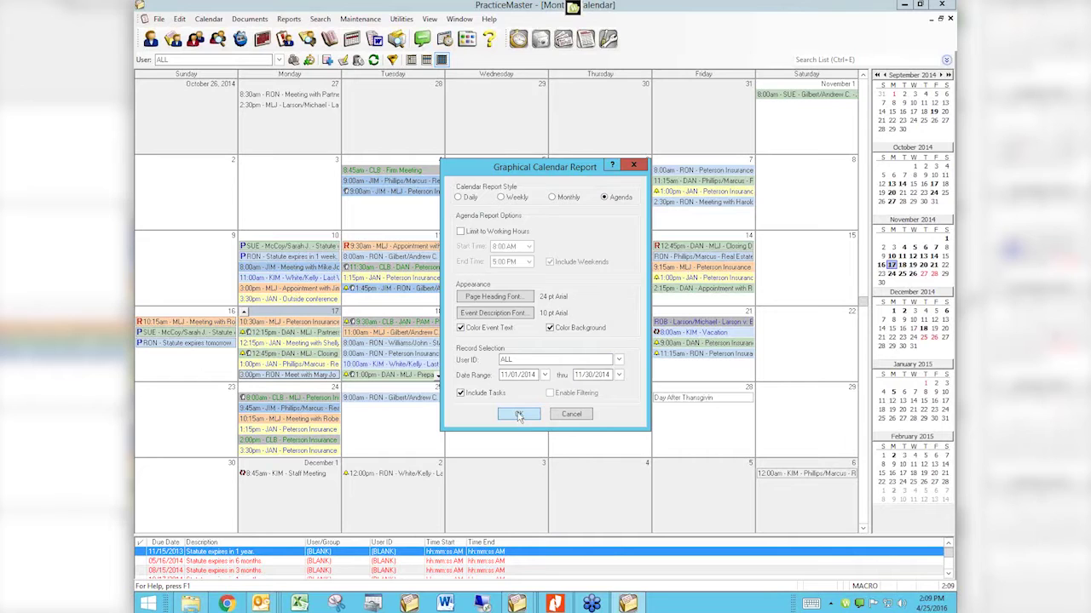
click(519, 415)
click(576, 359)
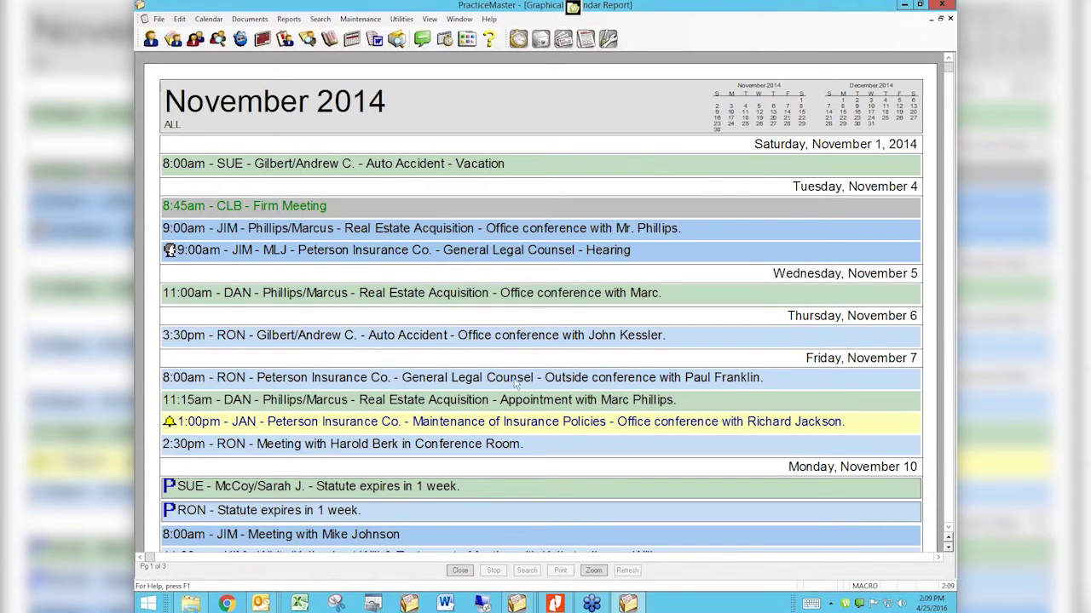
Step: Scroll the agenda preview through November's events to the Task List, then close it
scroll(578, 355, down, 3)
scroll(576, 355, down, 12)
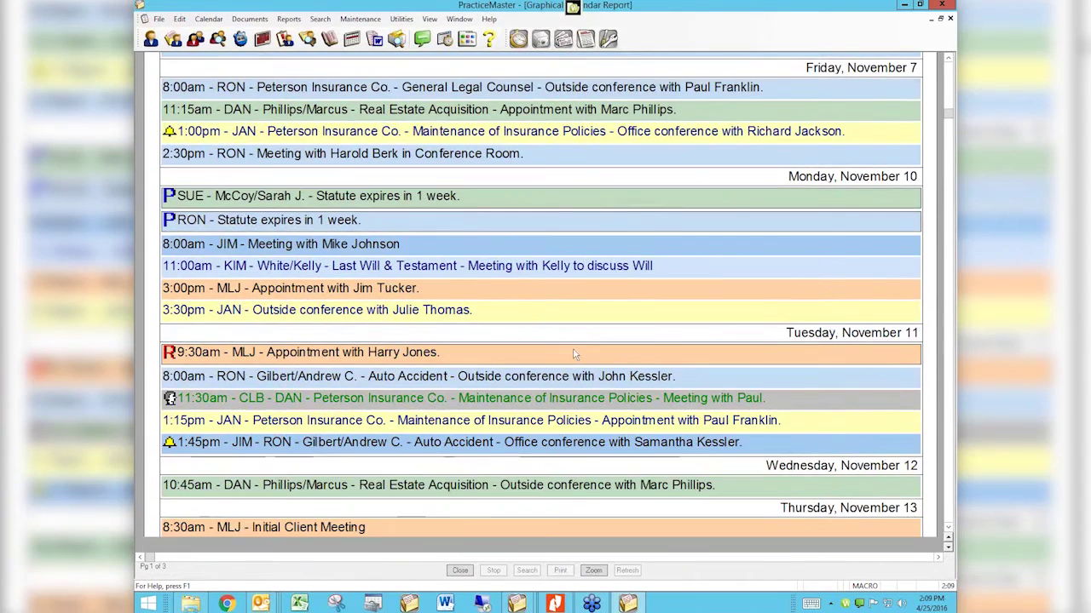
scroll(574, 358, down, 10)
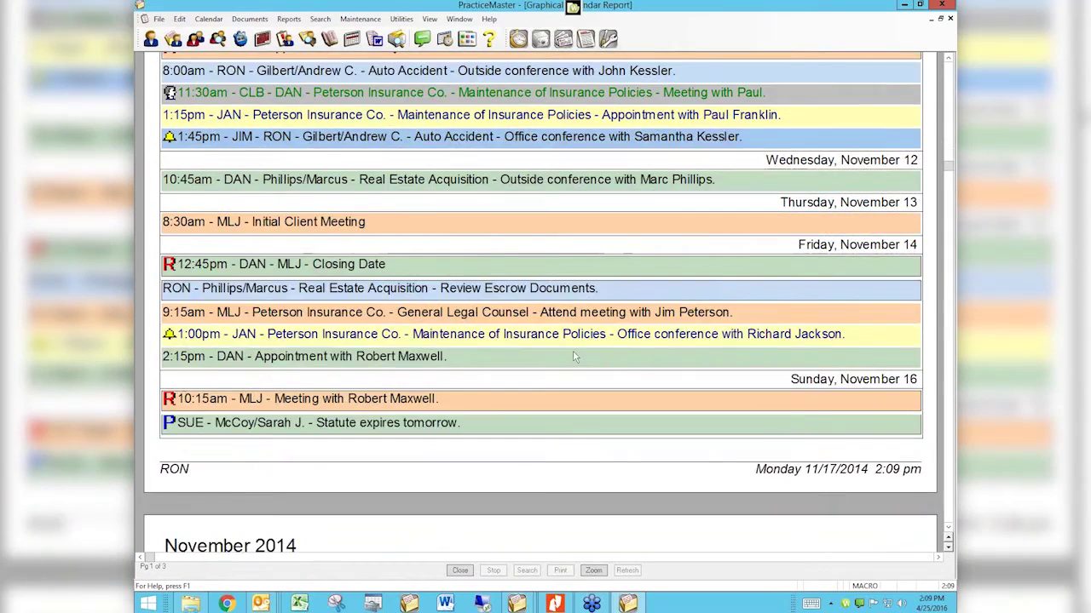
scroll(574, 353, down, 10)
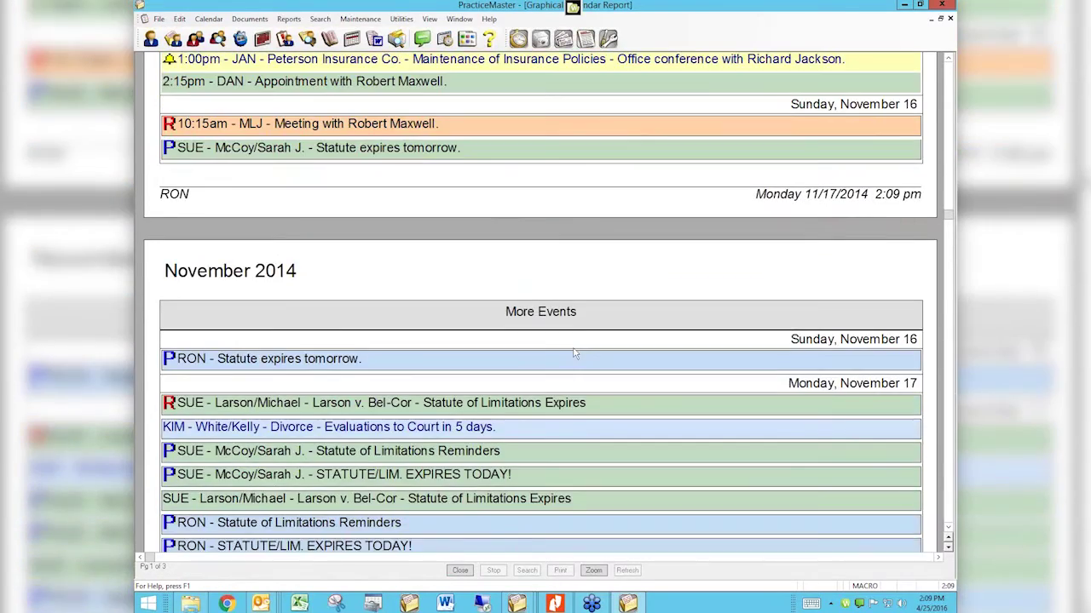
scroll(574, 353, down, 3)
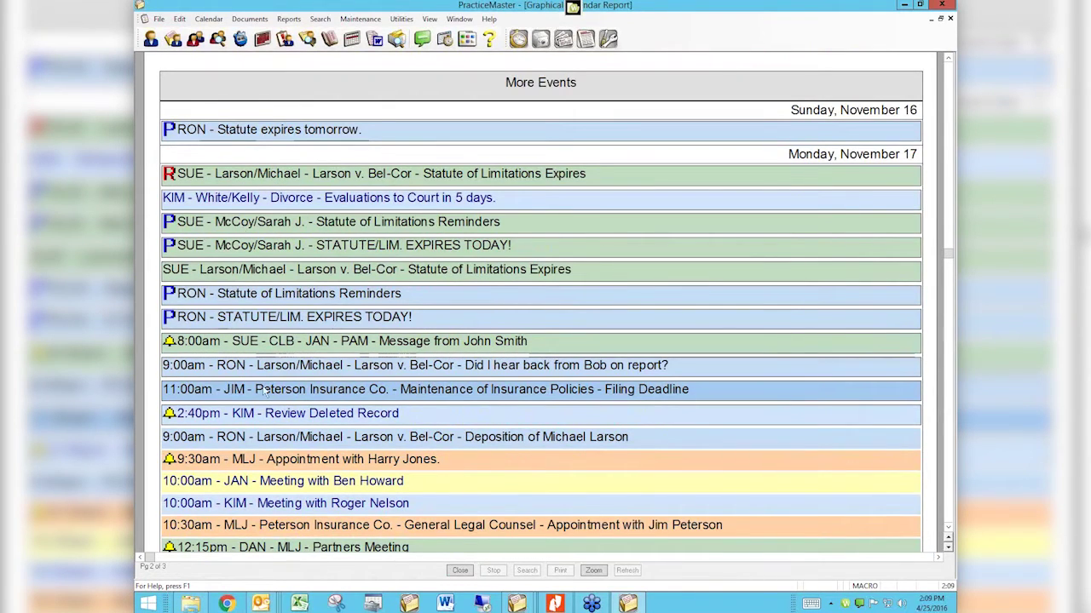
scroll(266, 385, down, 5)
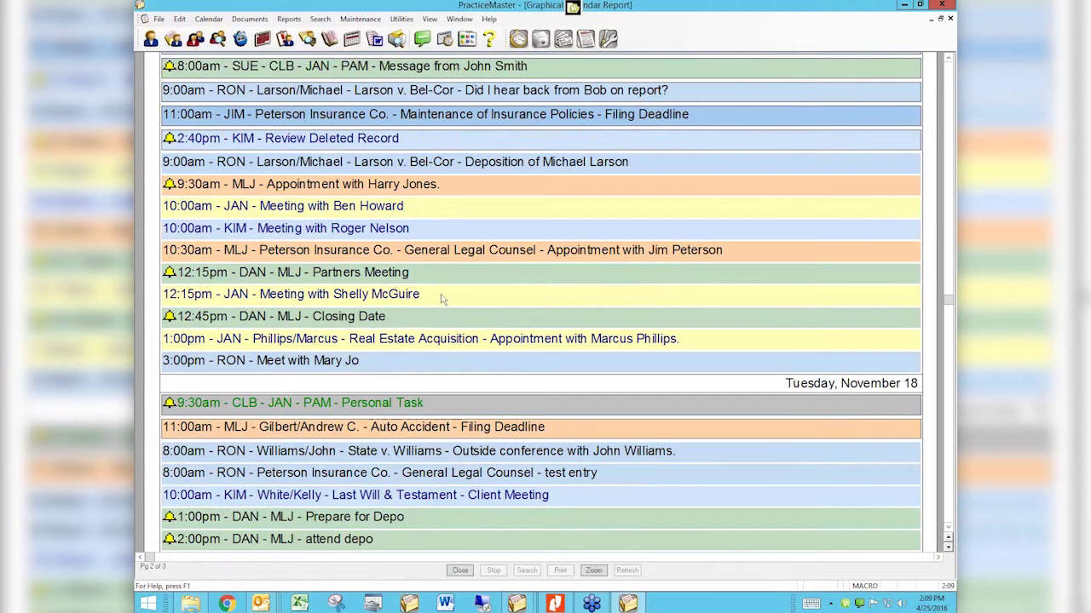
scroll(443, 299, down, 5)
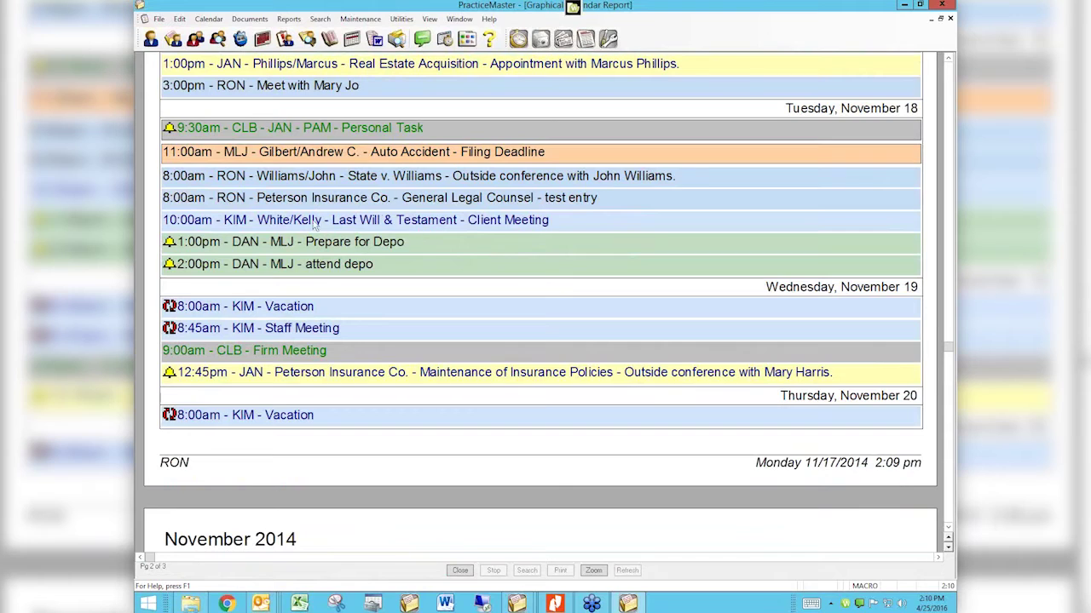
scroll(349, 260, down, 5)
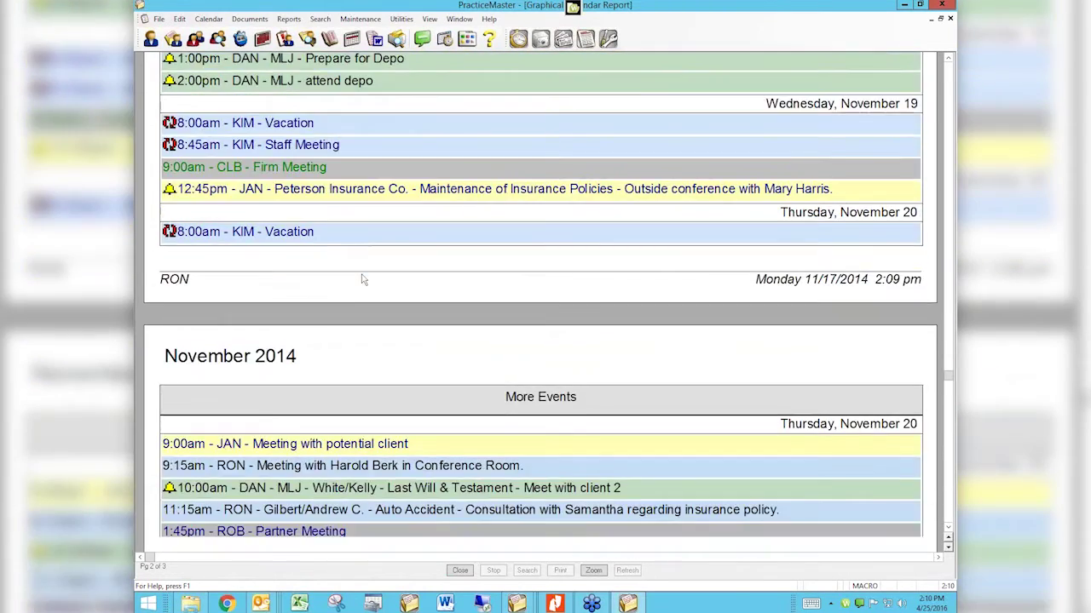
scroll(365, 281, down, 3)
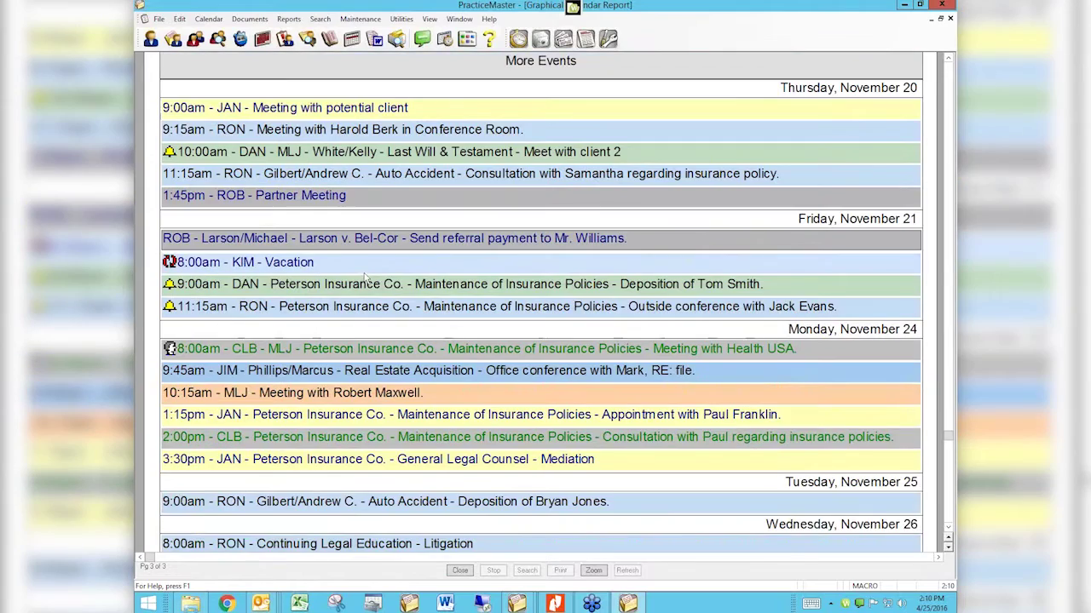
scroll(365, 278, down, 2)
scroll(365, 275, down, 5)
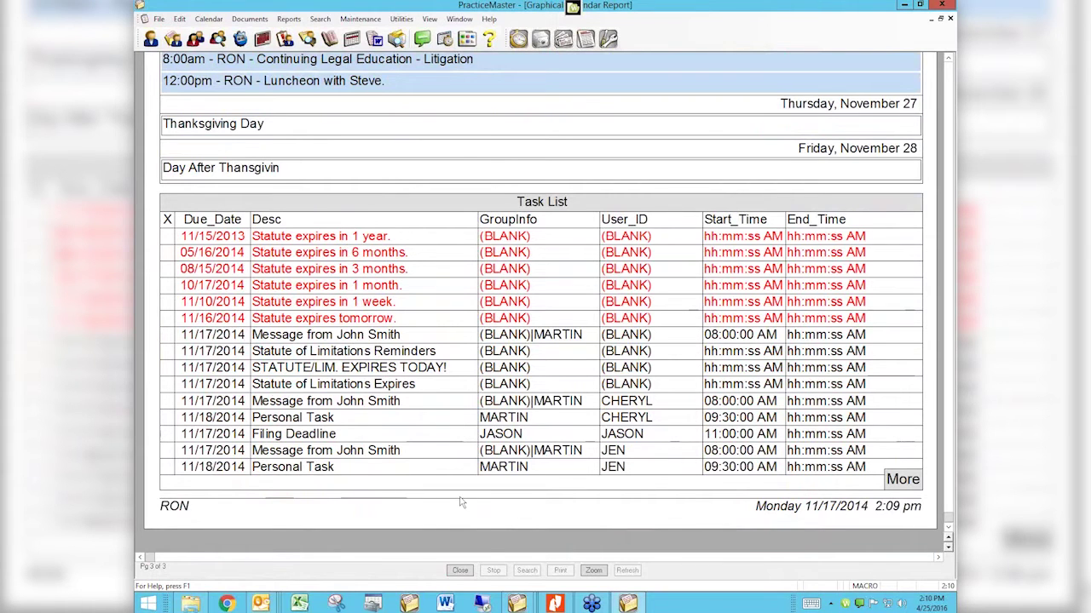
click(460, 571)
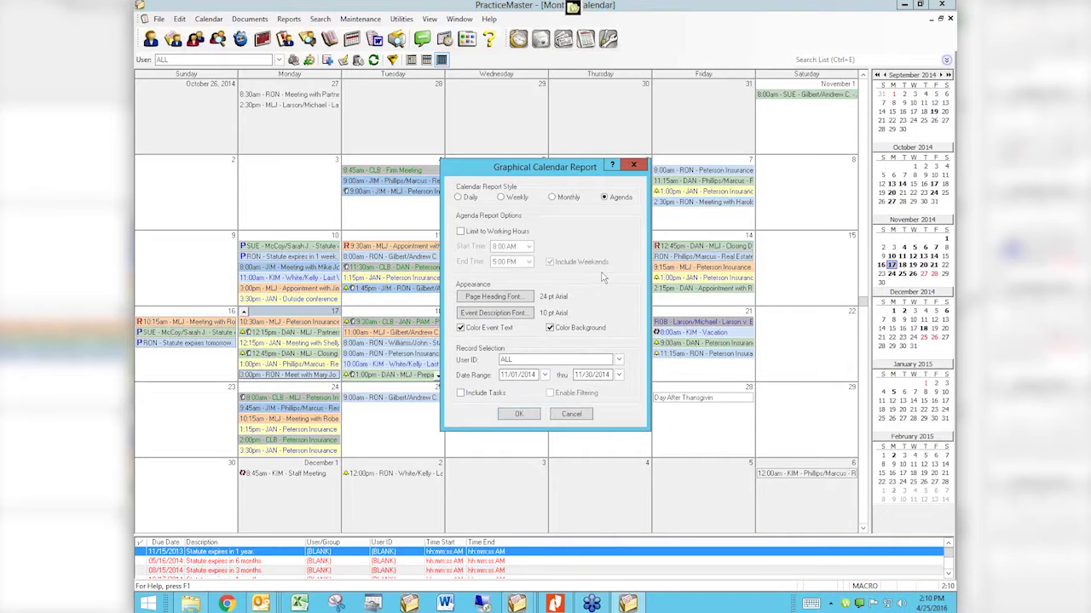
Step: Close the Graphical Calendar Report dialog and change the calendar's User filter from ALL to RON
click(633, 164)
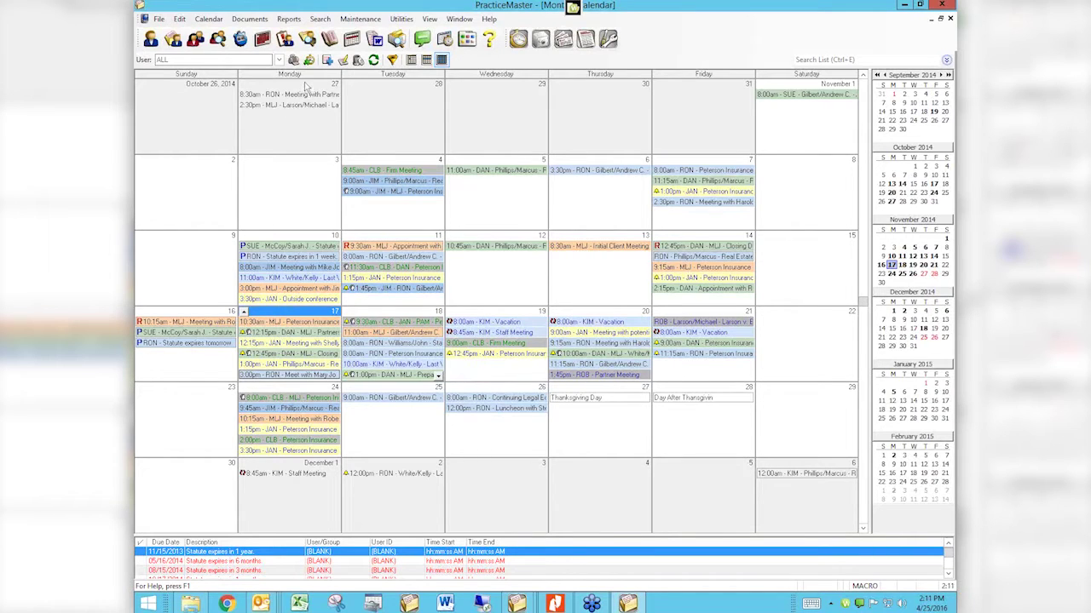
click(219, 59)
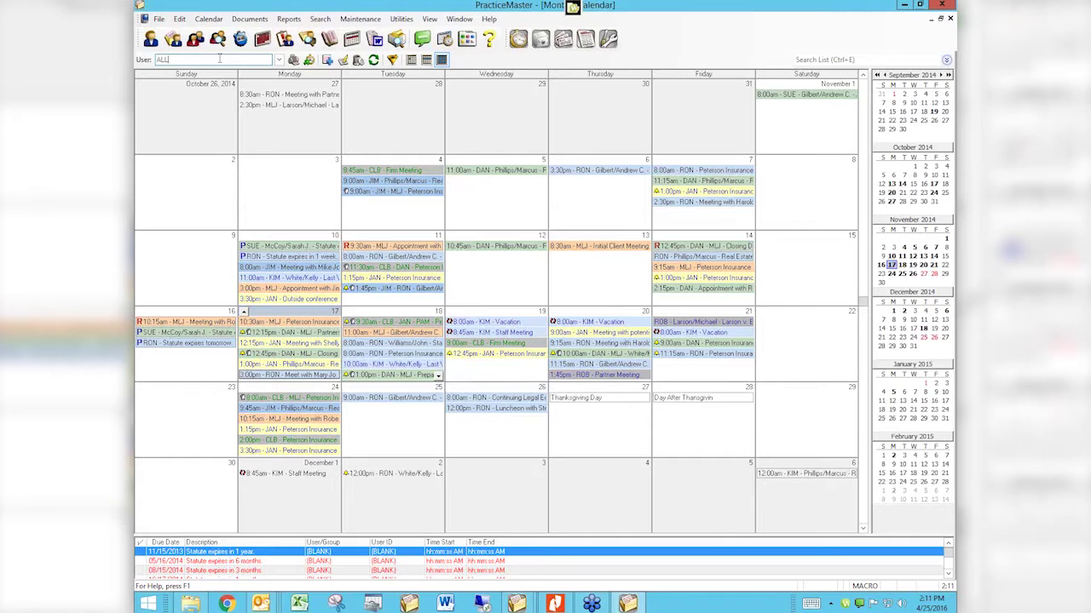
key(BackSpace)
key(BackSpace)
text(RON)
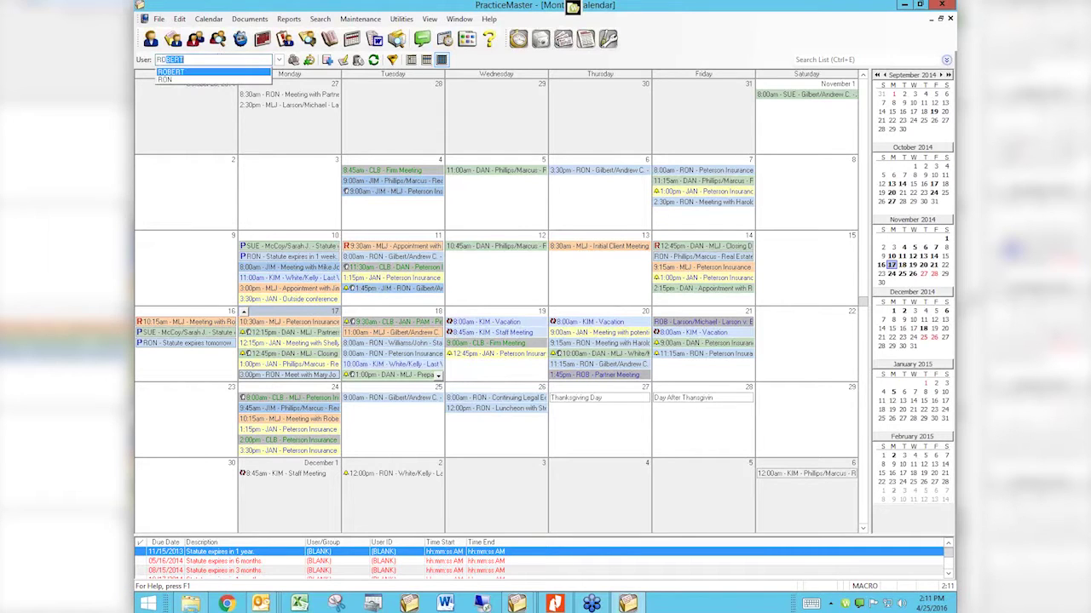
key(Return)
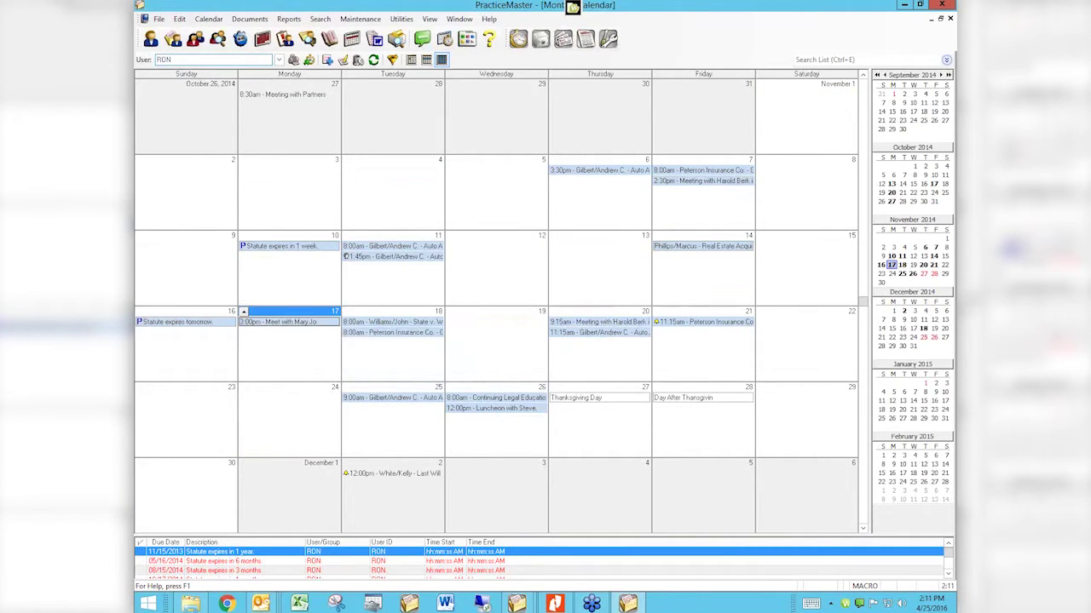
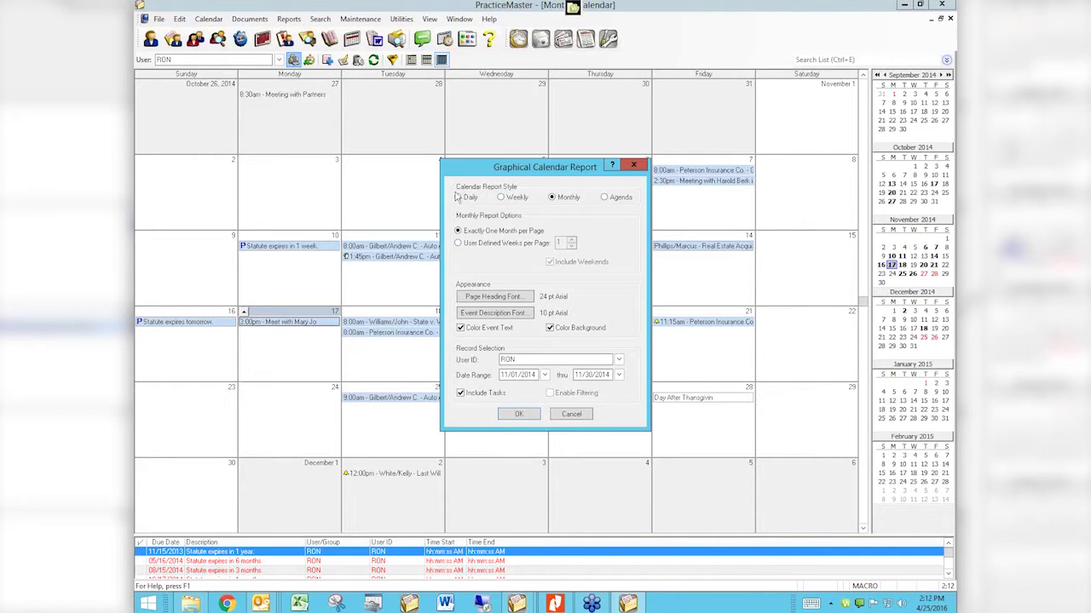
Step: Preview the Weekly-style calendar report for October 27 – November 2, 2014, then close the preview
click(501, 198)
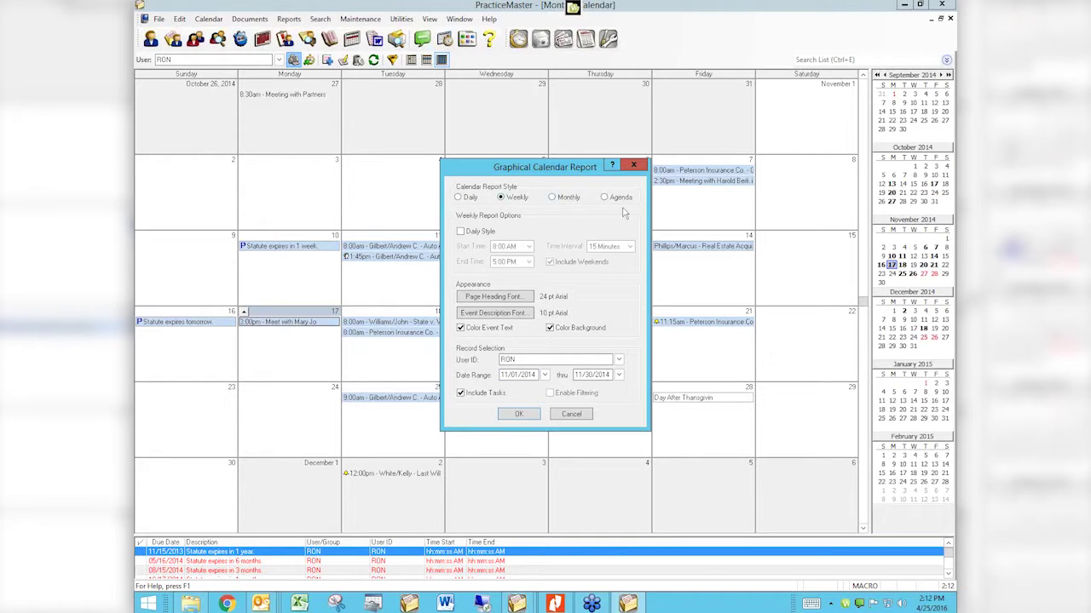
click(521, 414)
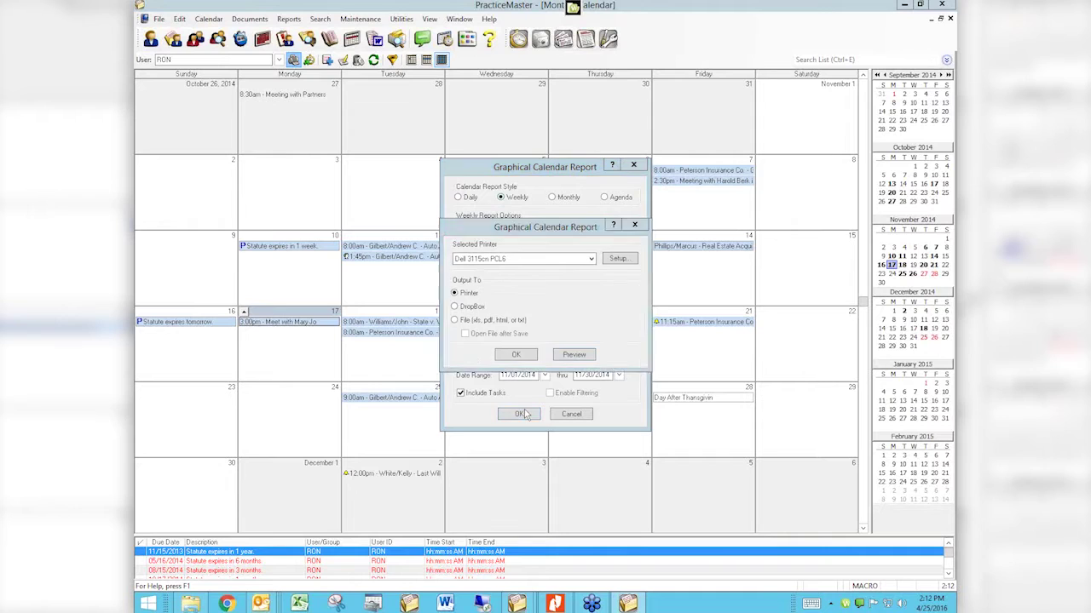
click(569, 355)
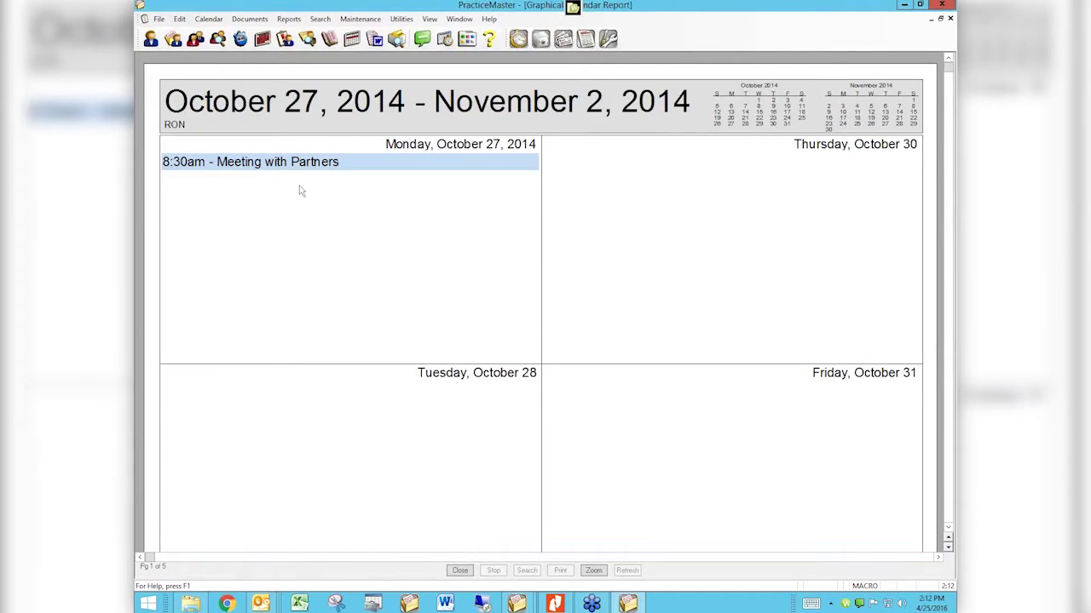
scroll(326, 308, down, 10)
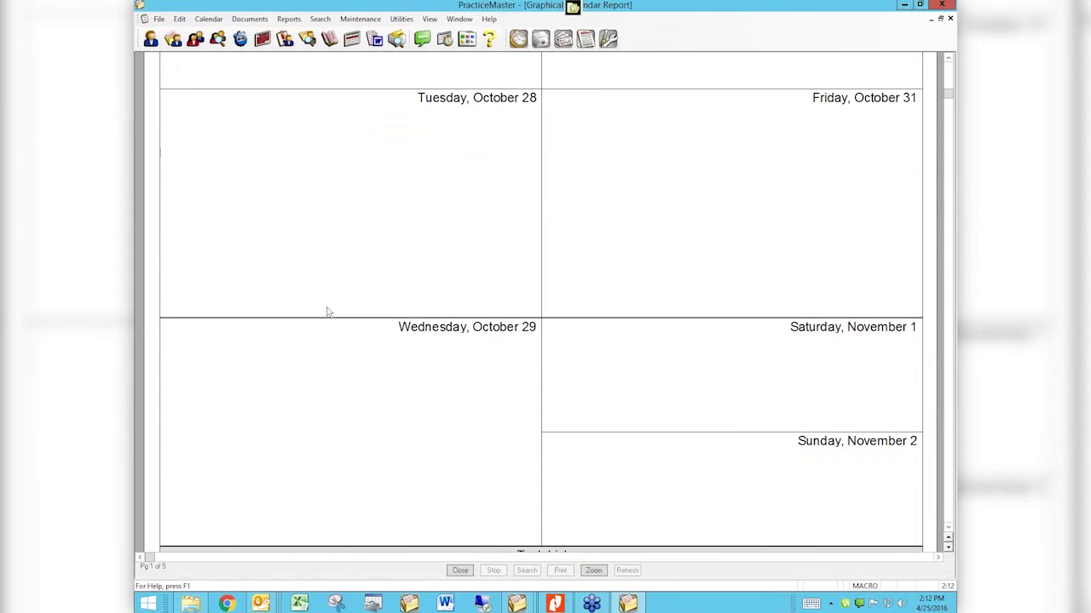
scroll(328, 312, up, 10)
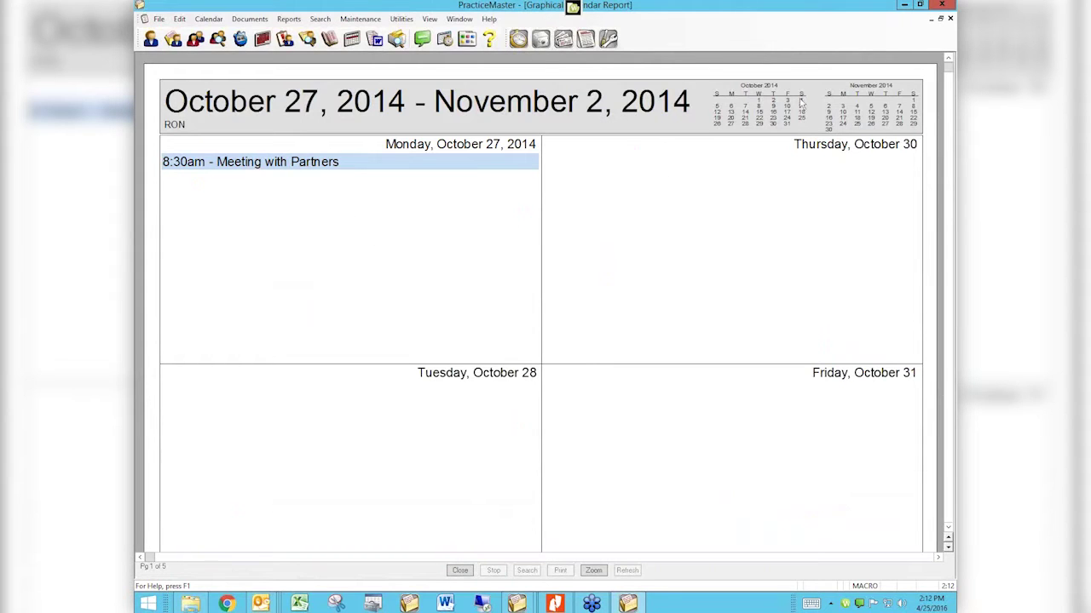
click(951, 20)
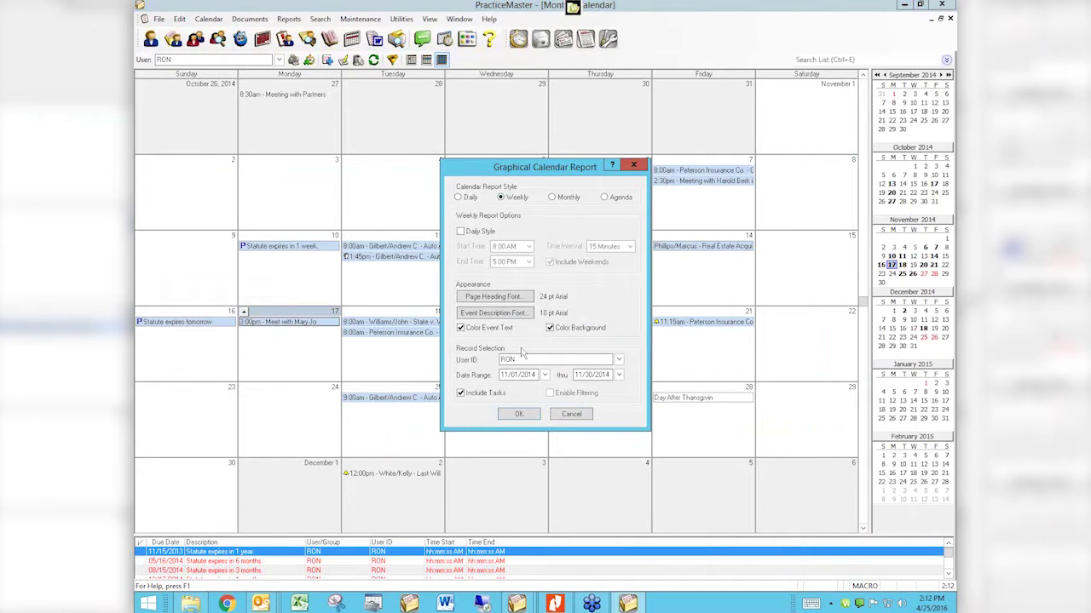
Step: Cancel the Graphical Calendar Report options to return to the November 2014 monthly calendar
click(571, 415)
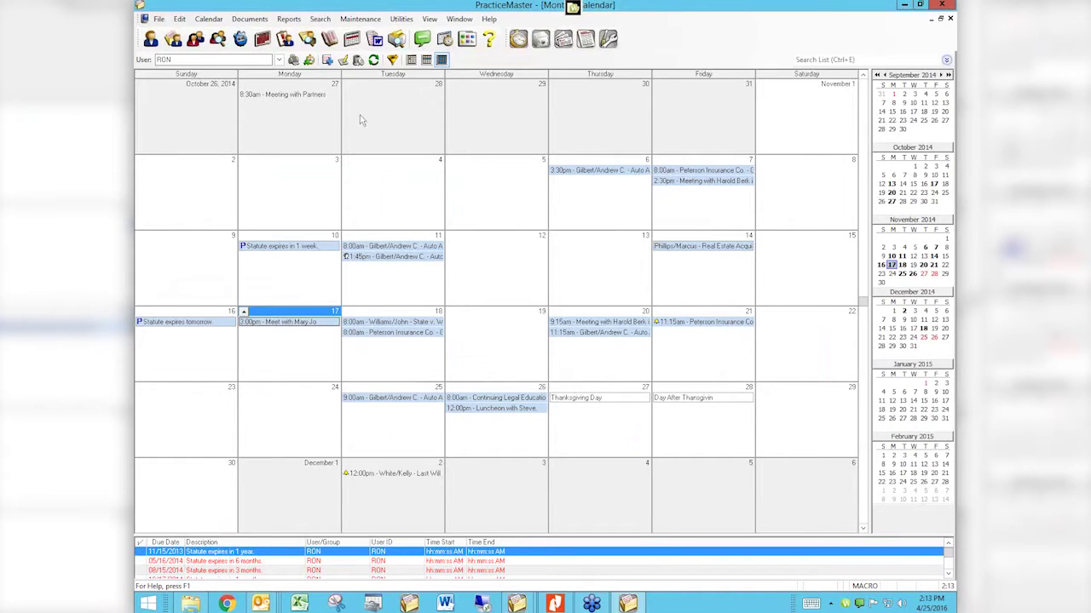
Step: Preview a Daily-style calendar report, two days per page with a task list, paging through it before closing
key(ctrl+p)
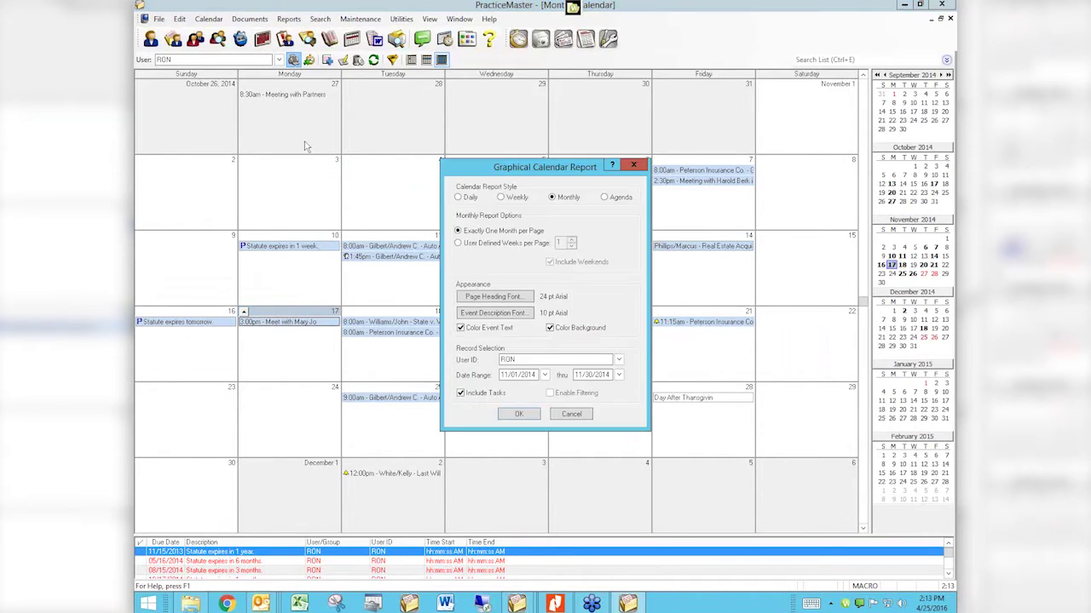
click(458, 197)
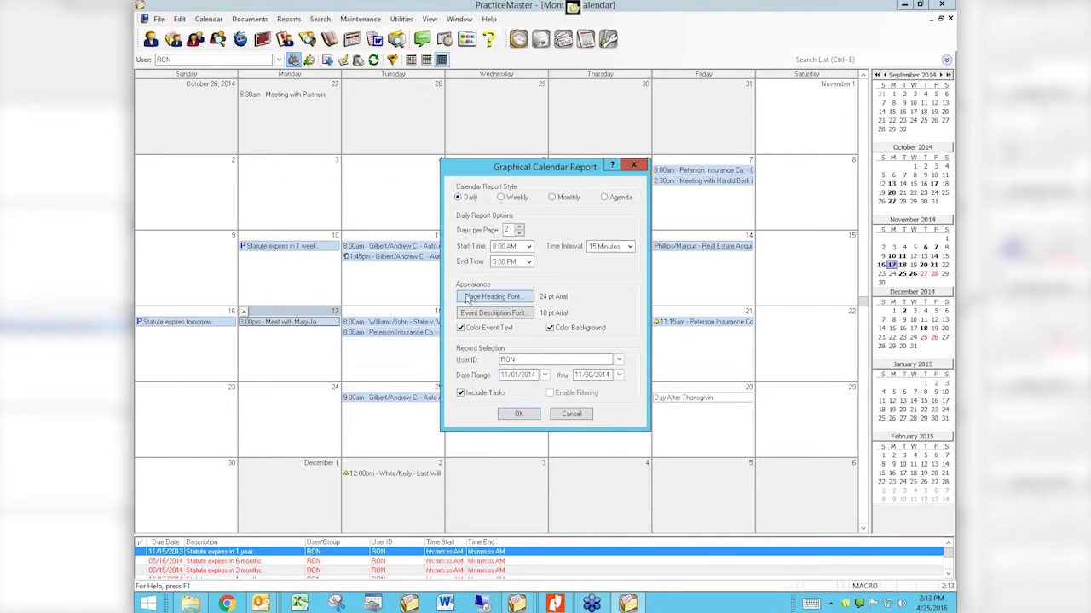
click(518, 415)
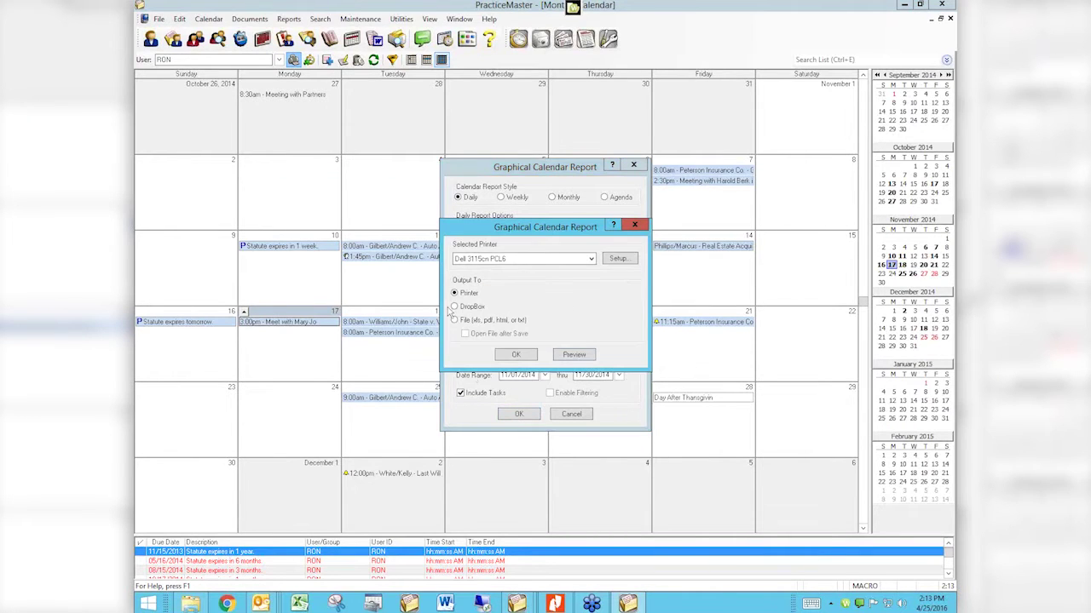
click(565, 356)
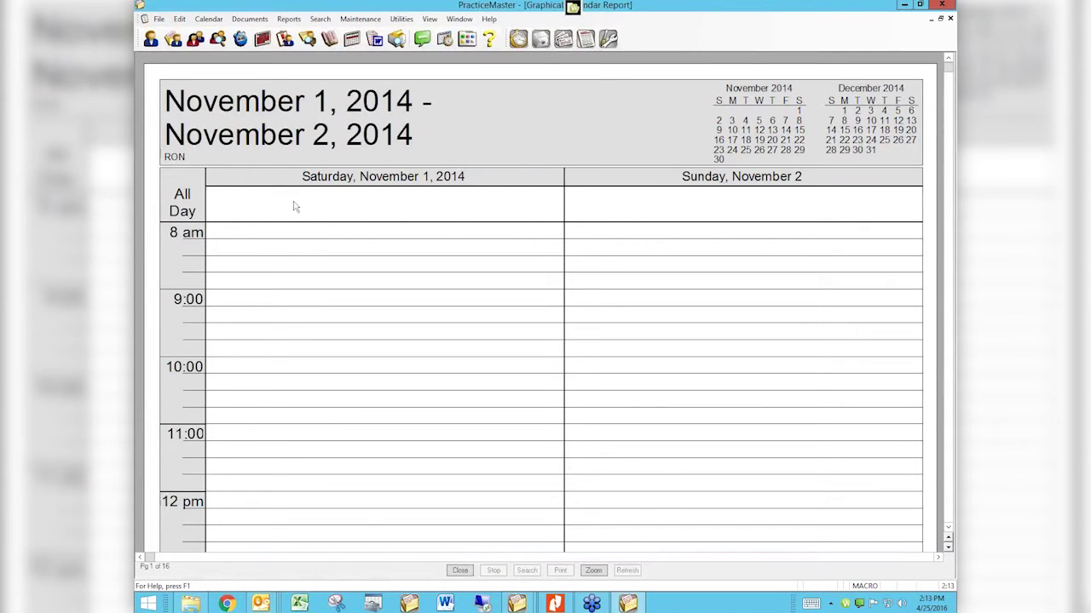
scroll(368, 251, down, 3)
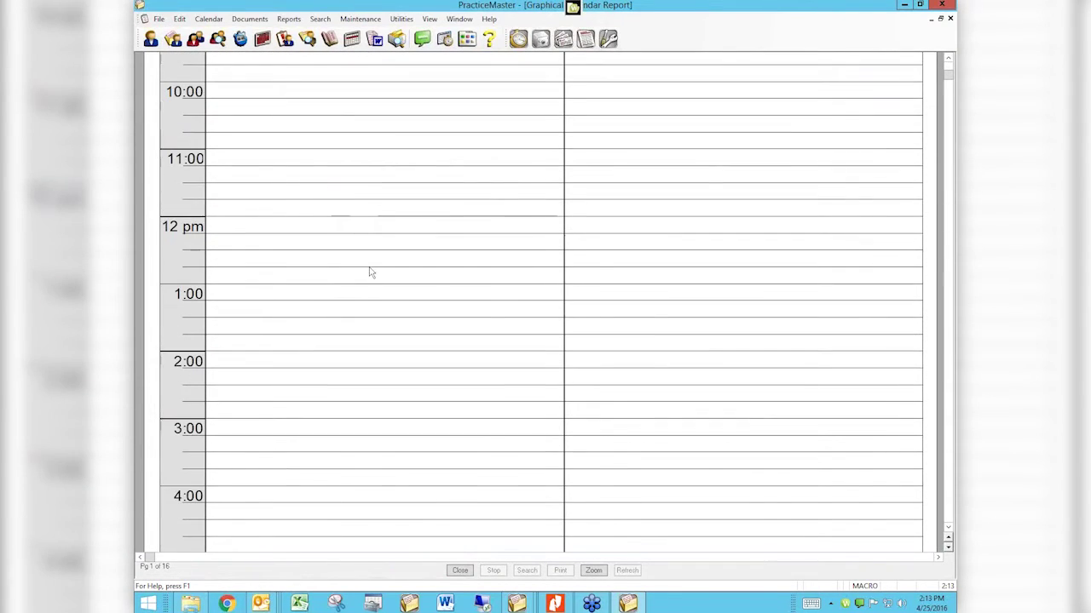
scroll(370, 271, down, 3)
scroll(368, 275, down, 6)
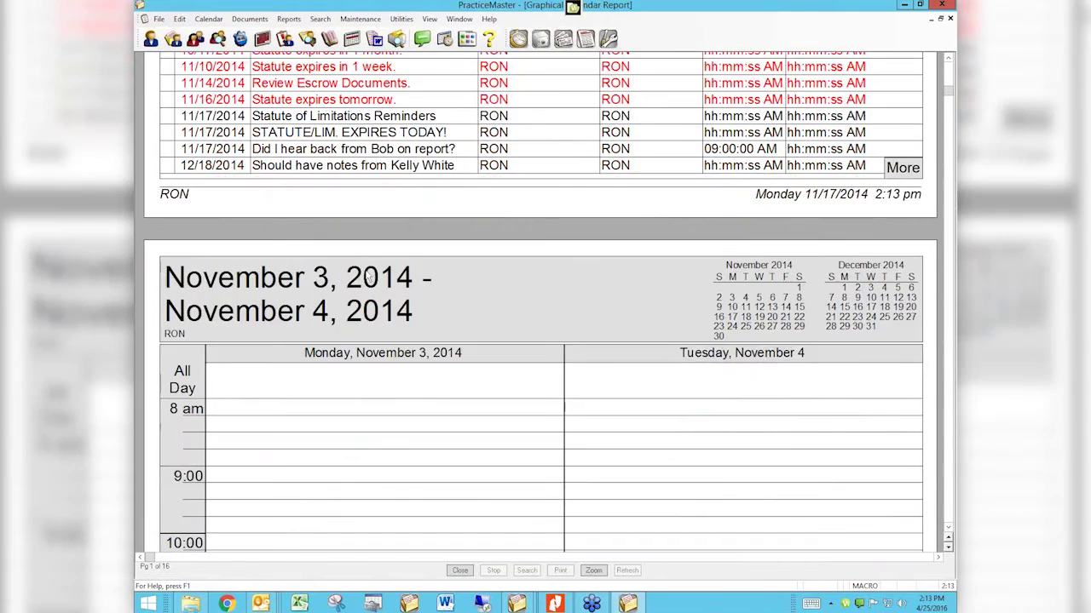
scroll(367, 275, down, 6)
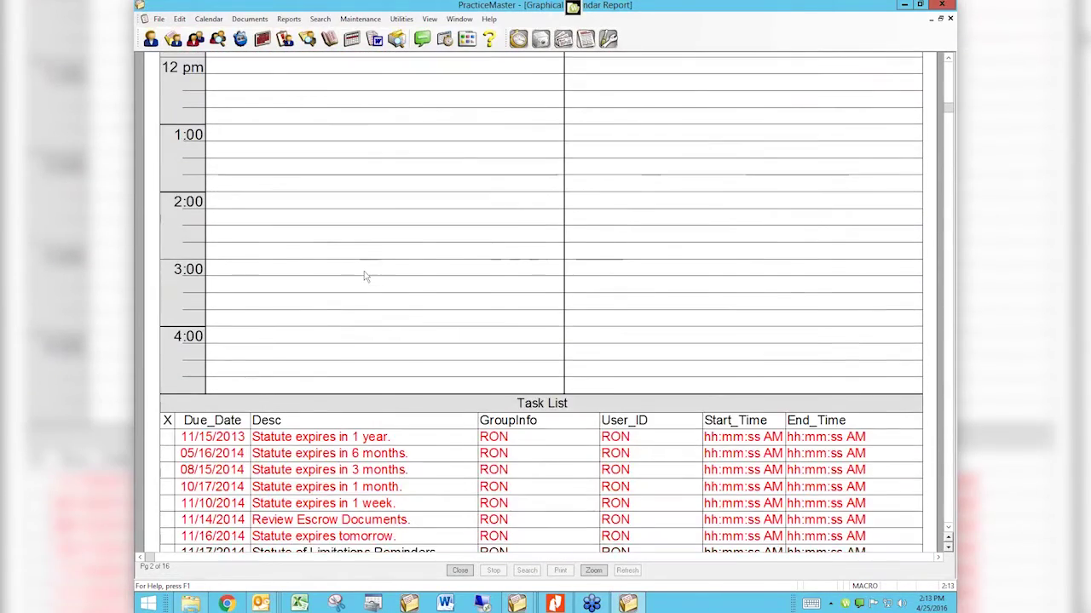
scroll(364, 273, down, 6)
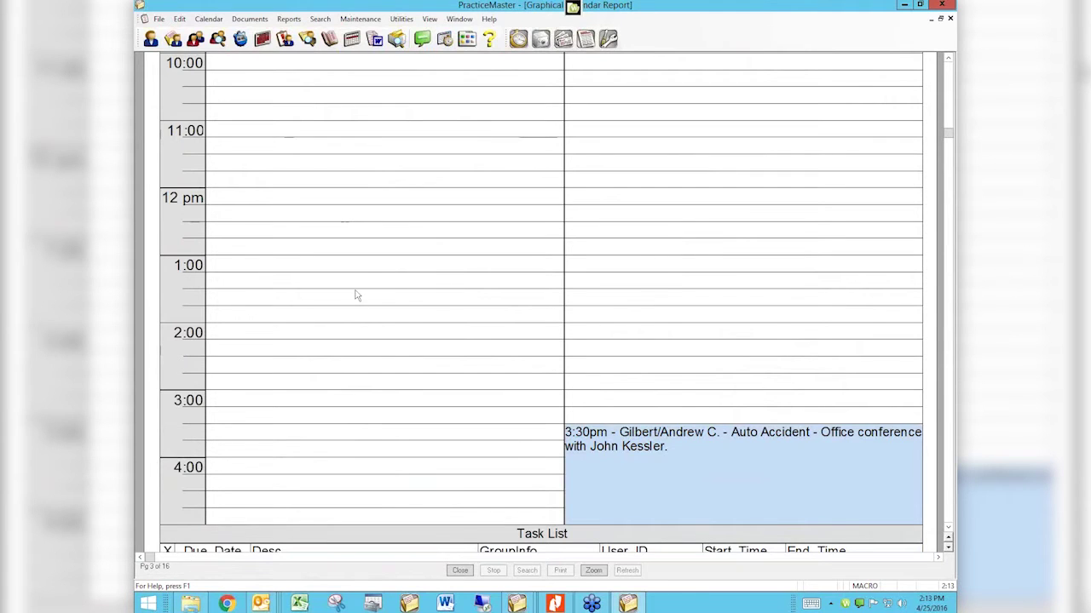
click(460, 571)
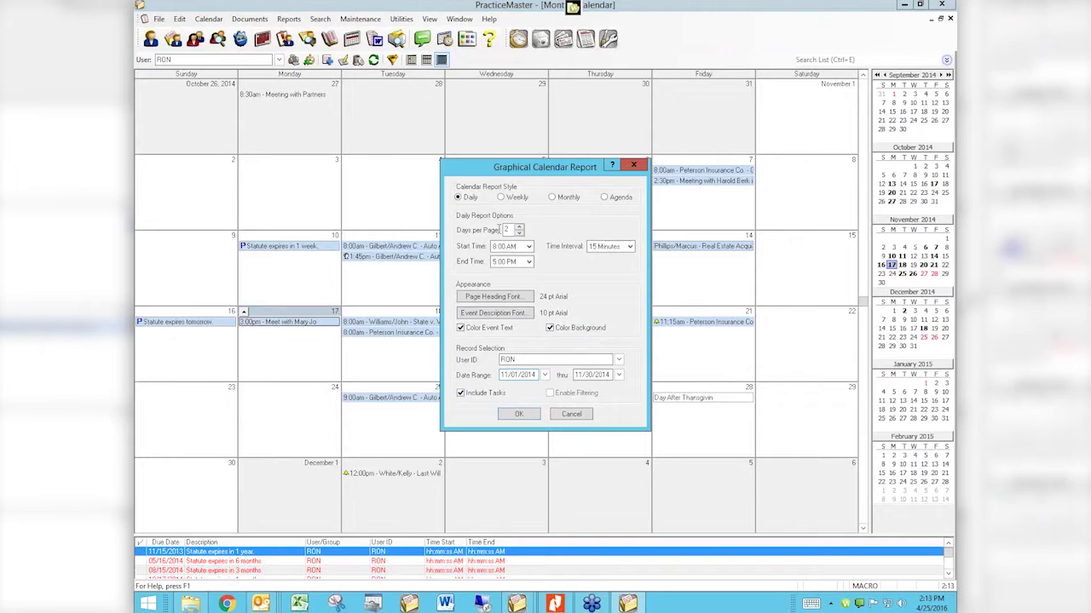
Step: Set 1 day per page and Agenda style, then preview and close the November 2014 agenda report
click(519, 233)
click(604, 198)
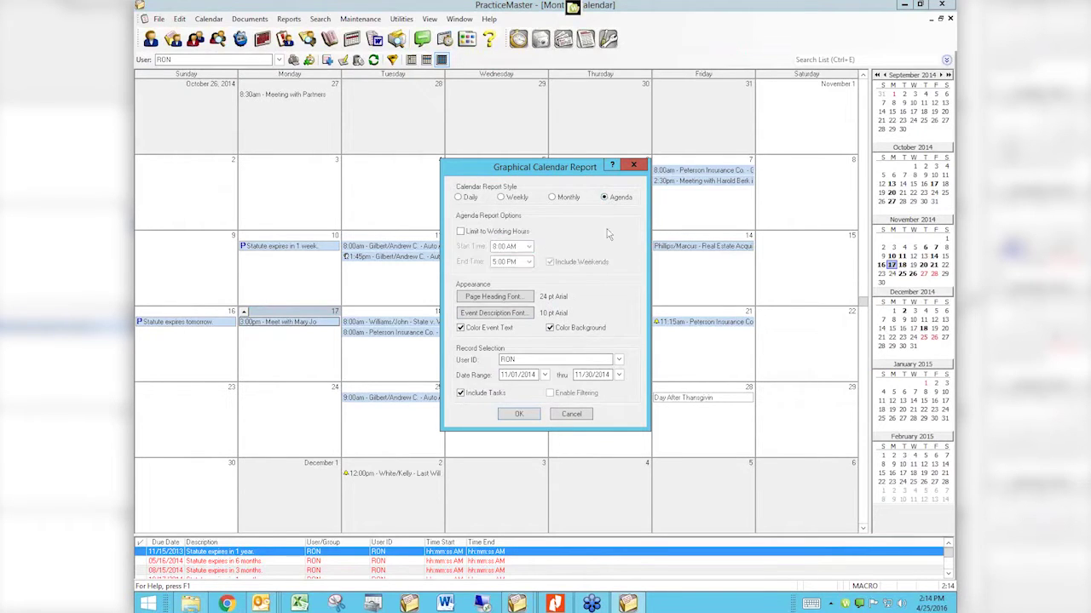
click(517, 415)
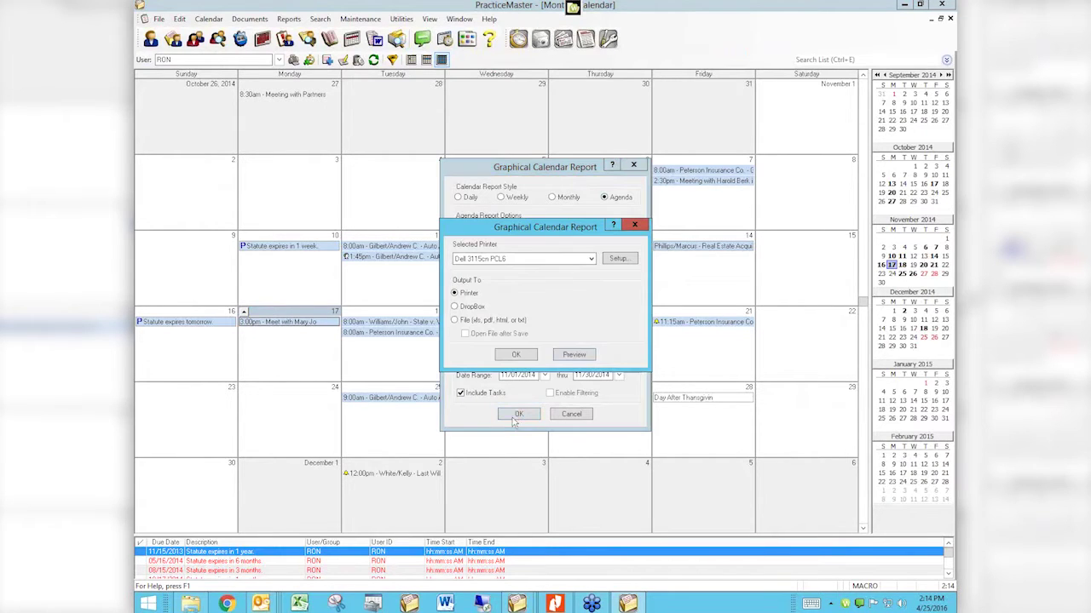
click(574, 356)
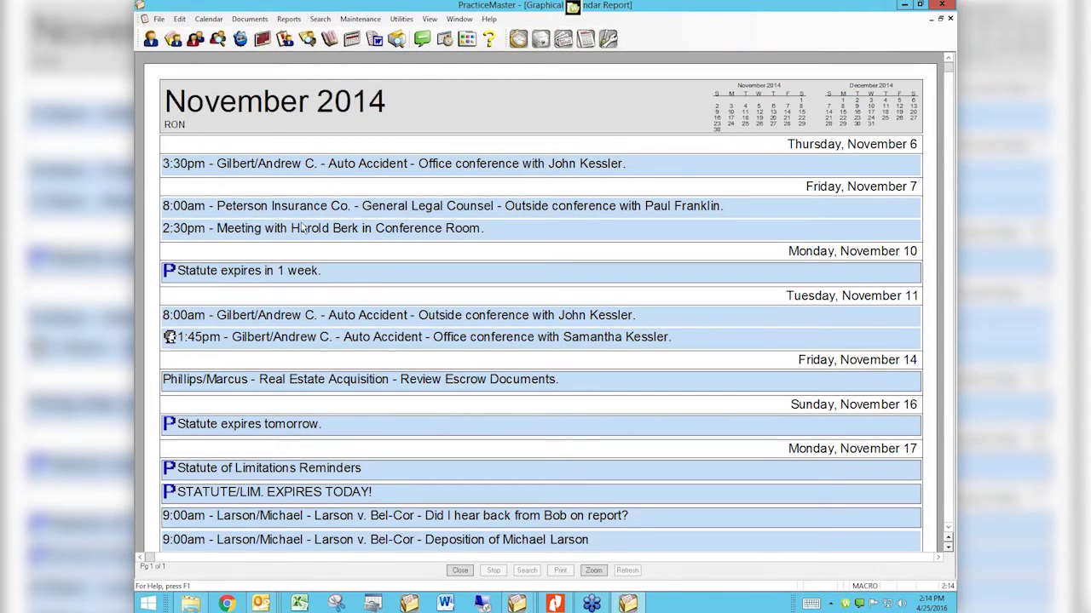
click(950, 18)
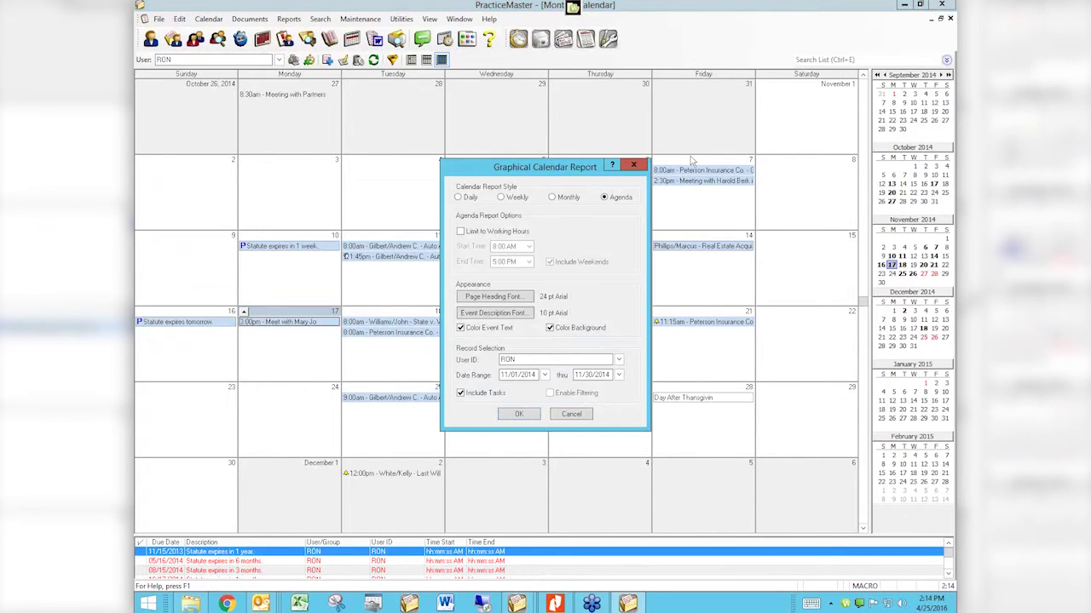
Step: Close the report options and monthly calendar, showing the Task Folders reports group
click(633, 164)
click(950, 18)
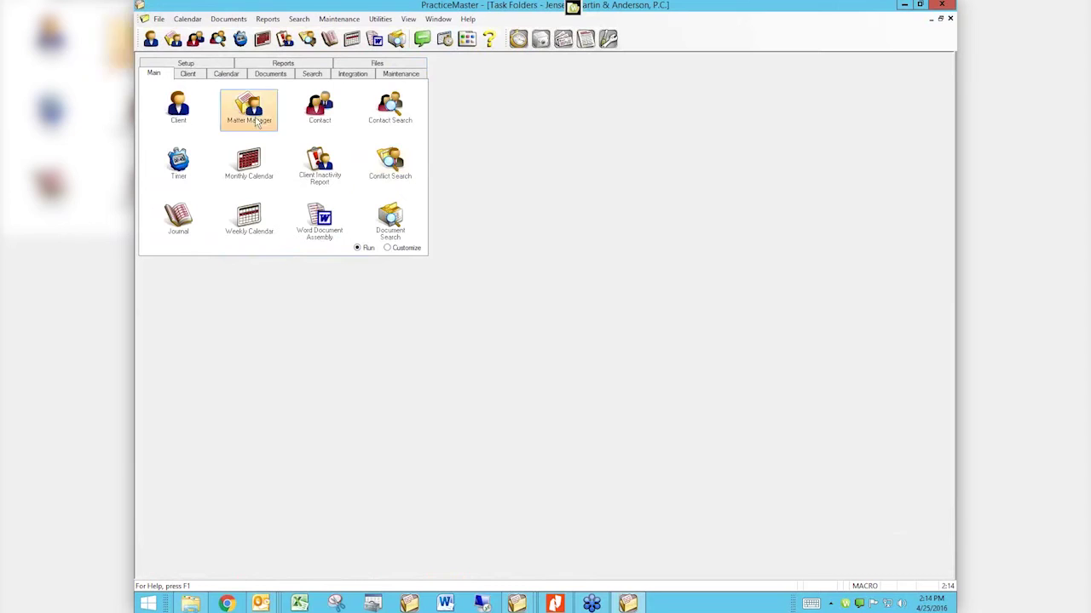
click(285, 64)
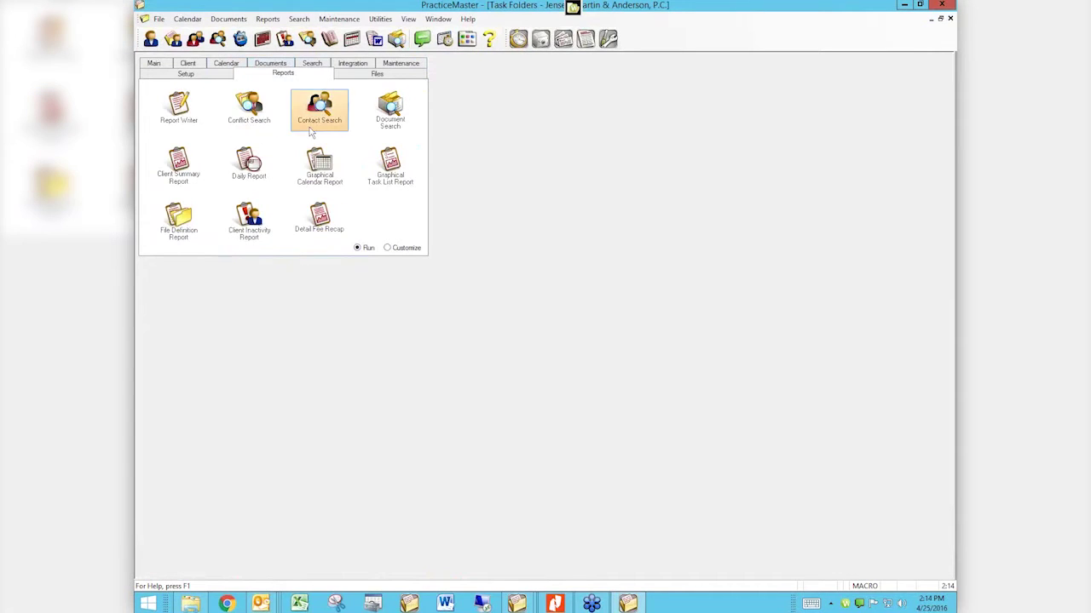
Step: Preview the Daily Report for 11/17/2014 with User(s) set to ALL
click(249, 162)
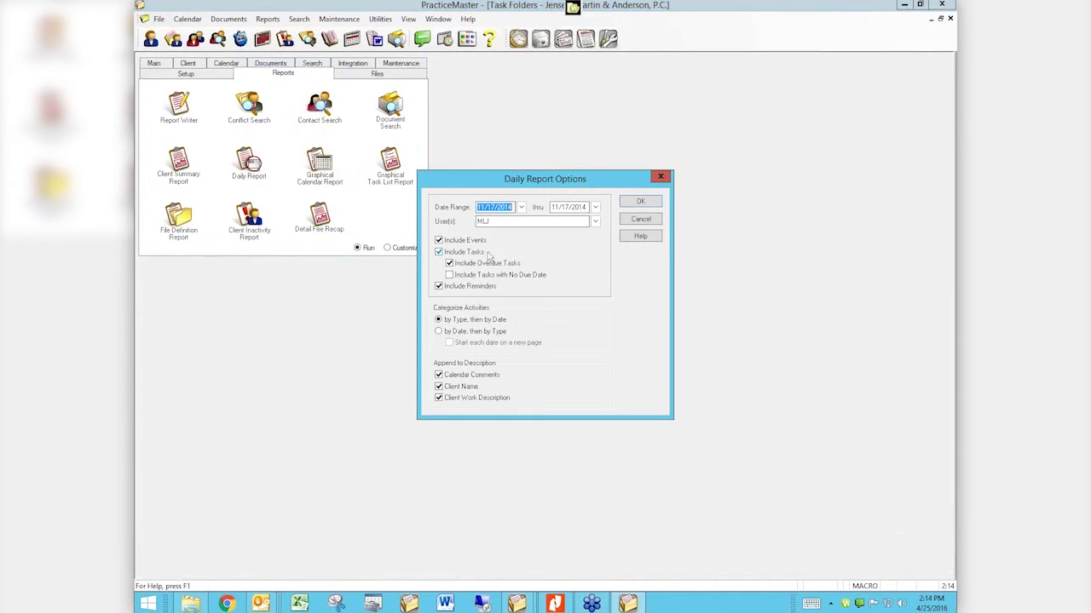
click(494, 221)
text(ALL)
key(Tab)
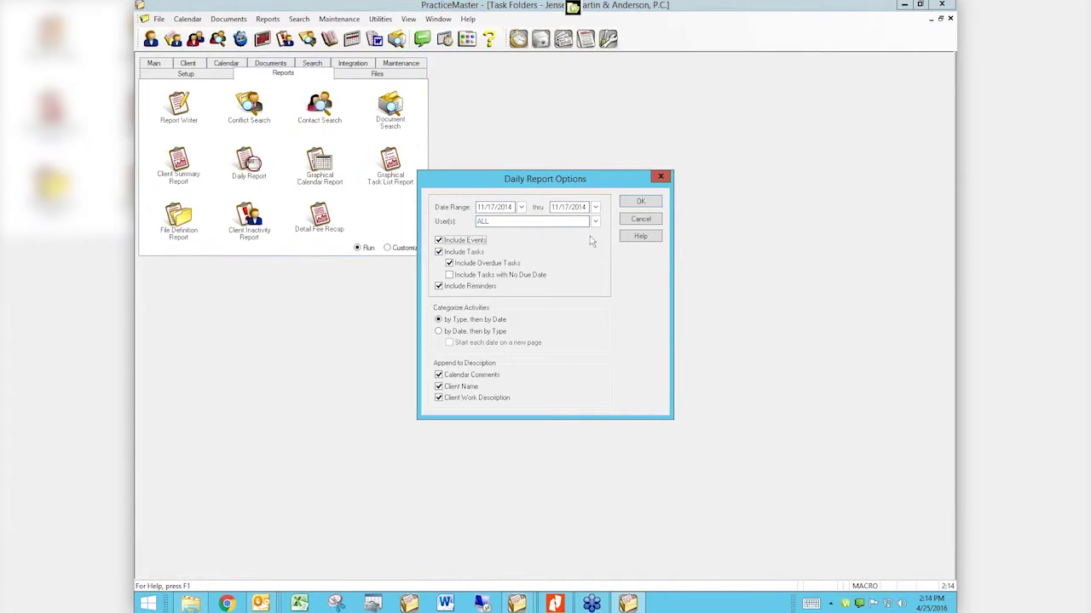
click(640, 202)
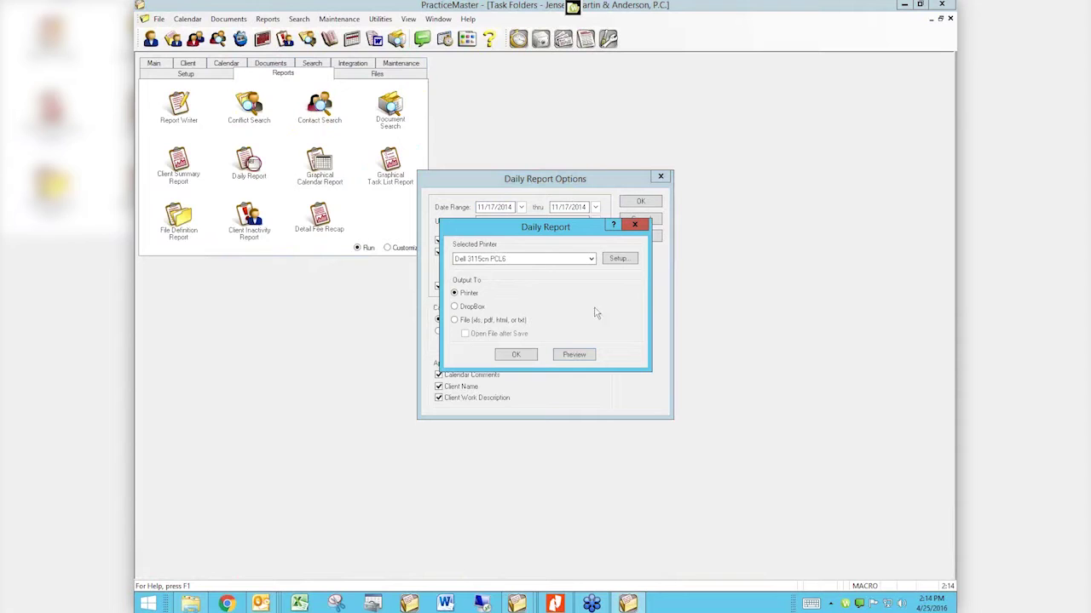
click(571, 355)
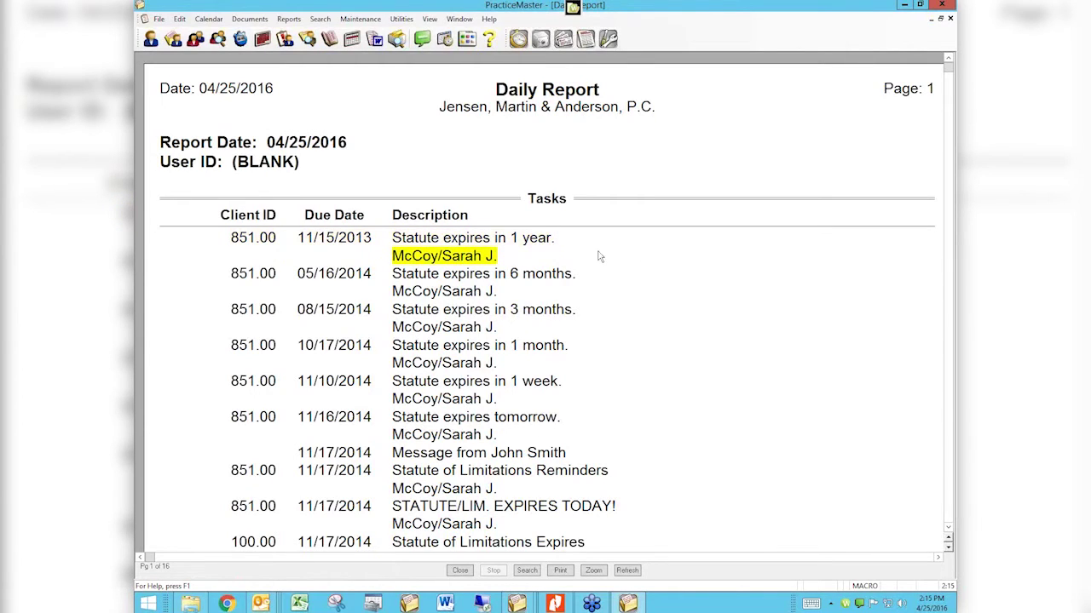
Step: Scroll through the all-users Daily Report's task list, then close the preview
scroll(587, 341, down, 15)
scroll(566, 372, down, 15)
scroll(558, 374, down, 15)
scroll(554, 373, down, 15)
scroll(554, 375, down, 4)
scroll(552, 374, up, 9)
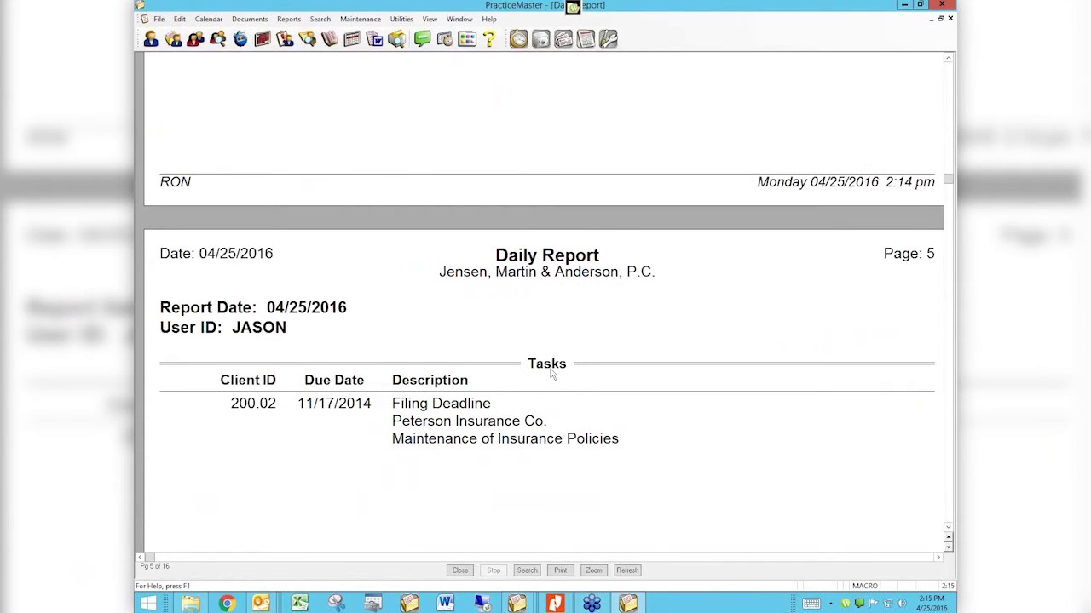
scroll(552, 373, down, 1)
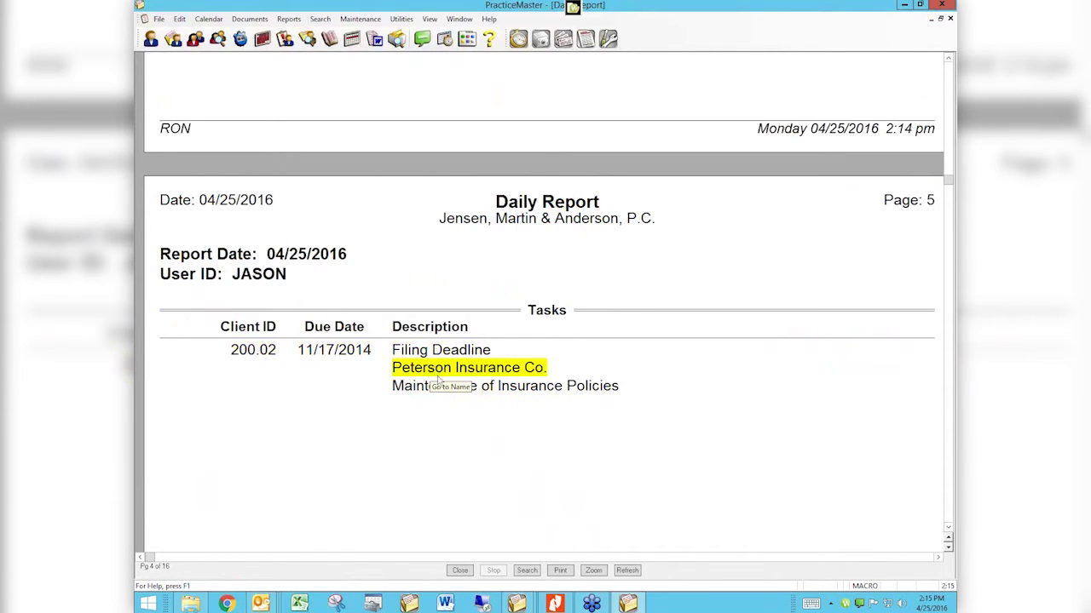
scroll(434, 392, down, 6)
scroll(432, 398, down, 10)
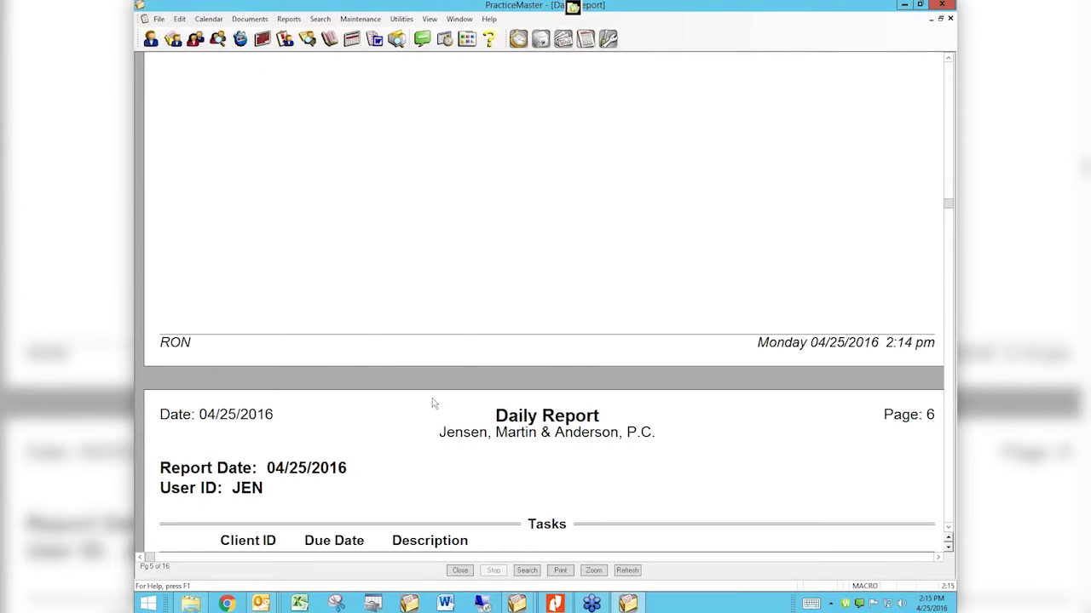
click(460, 570)
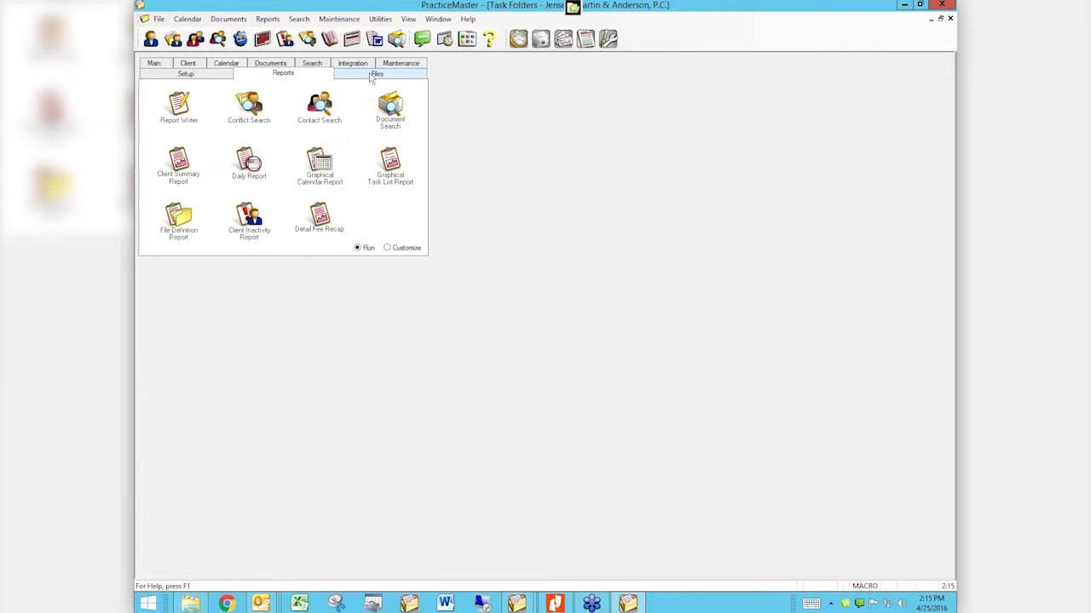
Step: Open the Monthly Calendar and bring up its Graphical Calendar Report settings for 11/01/2014–11/30/2014
click(186, 73)
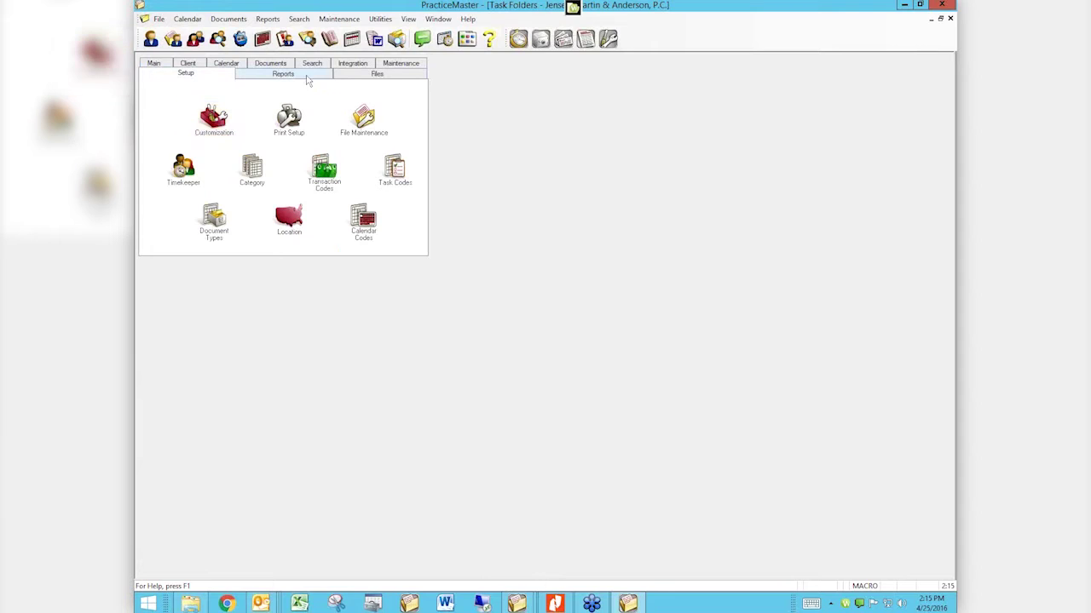
click(226, 63)
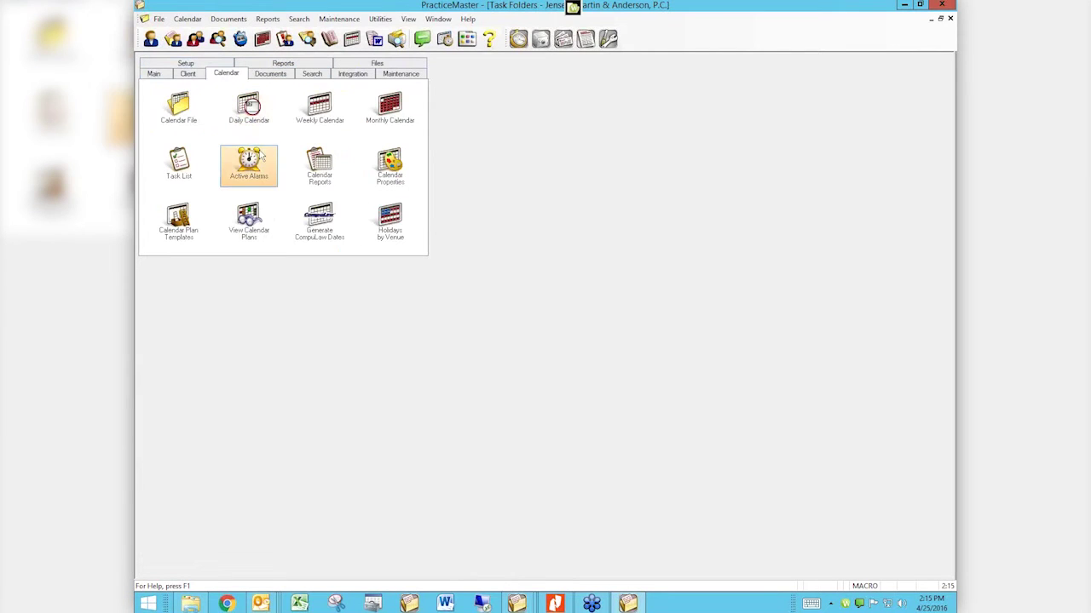
click(397, 128)
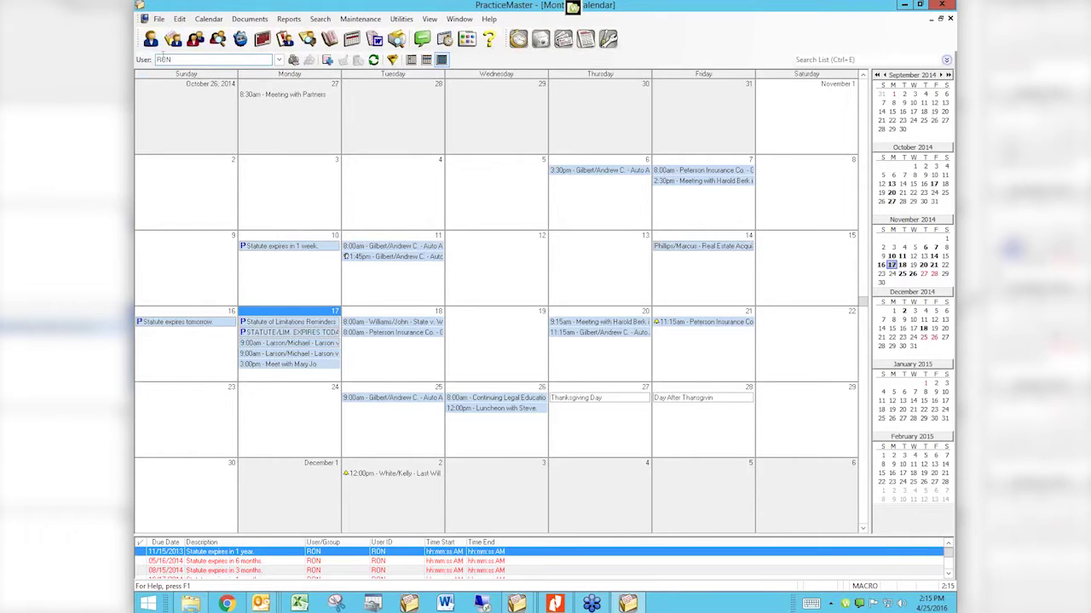
click(292, 60)
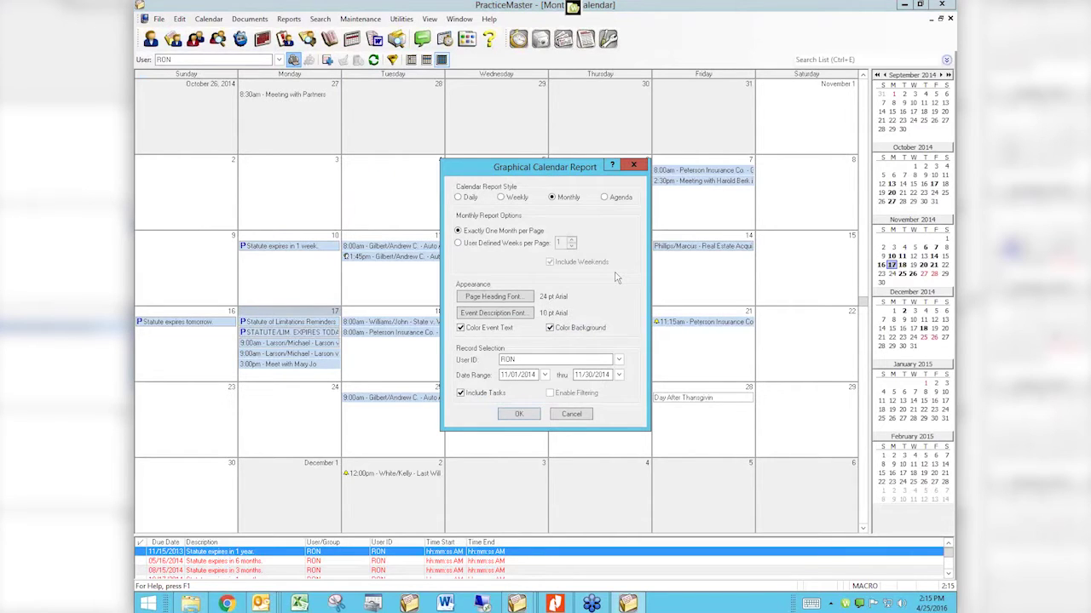
Step: Preview an Agenda-style November 2014 calendar report and scroll through its appointments and statute reminders
click(604, 197)
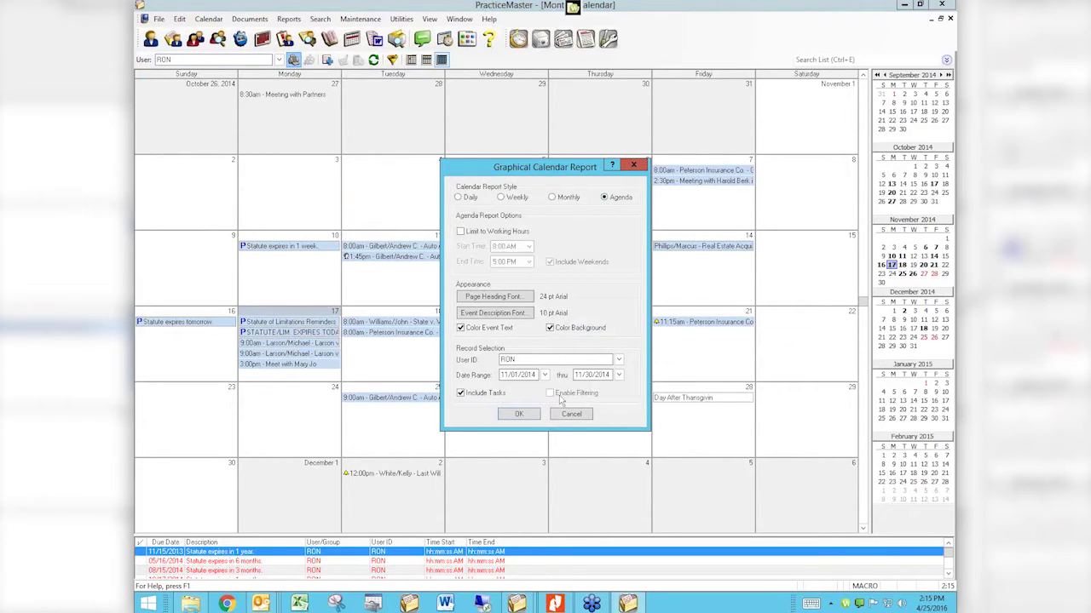
click(521, 415)
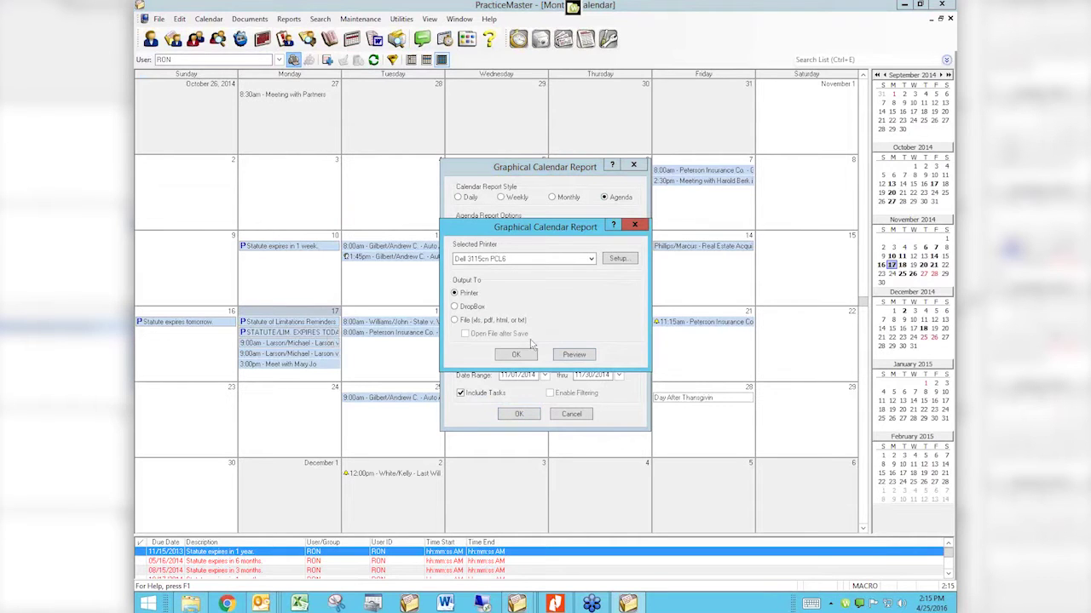
click(565, 356)
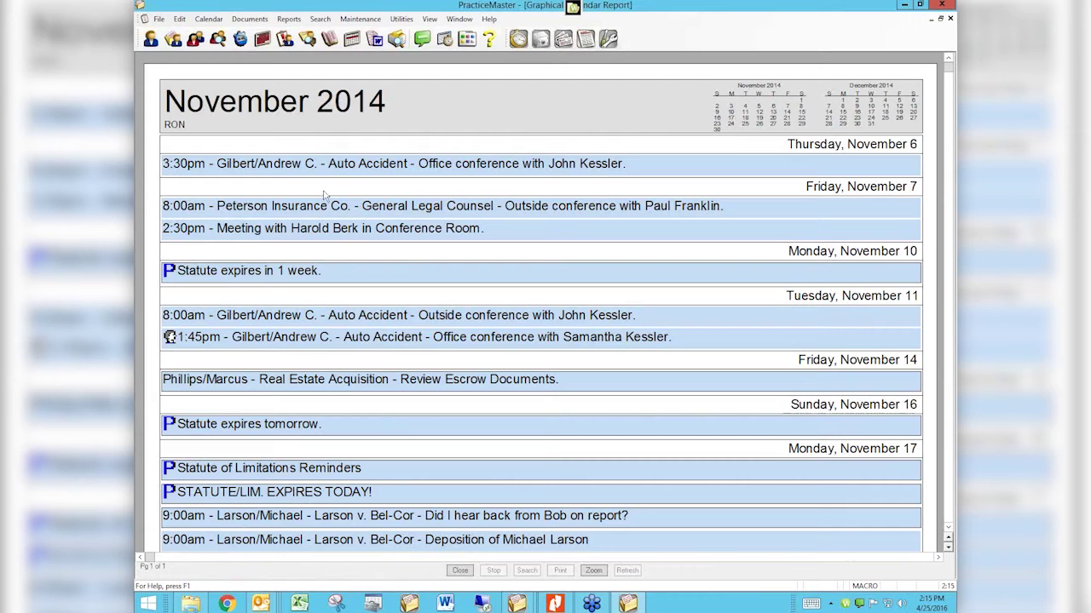
scroll(407, 390, down, 5)
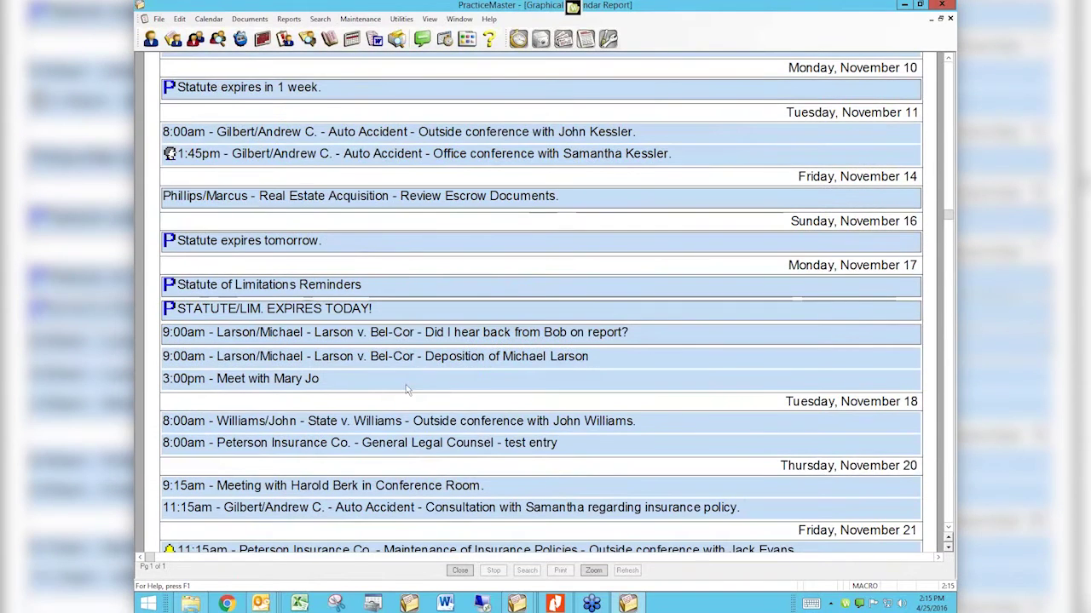
scroll(406, 390, down, 4)
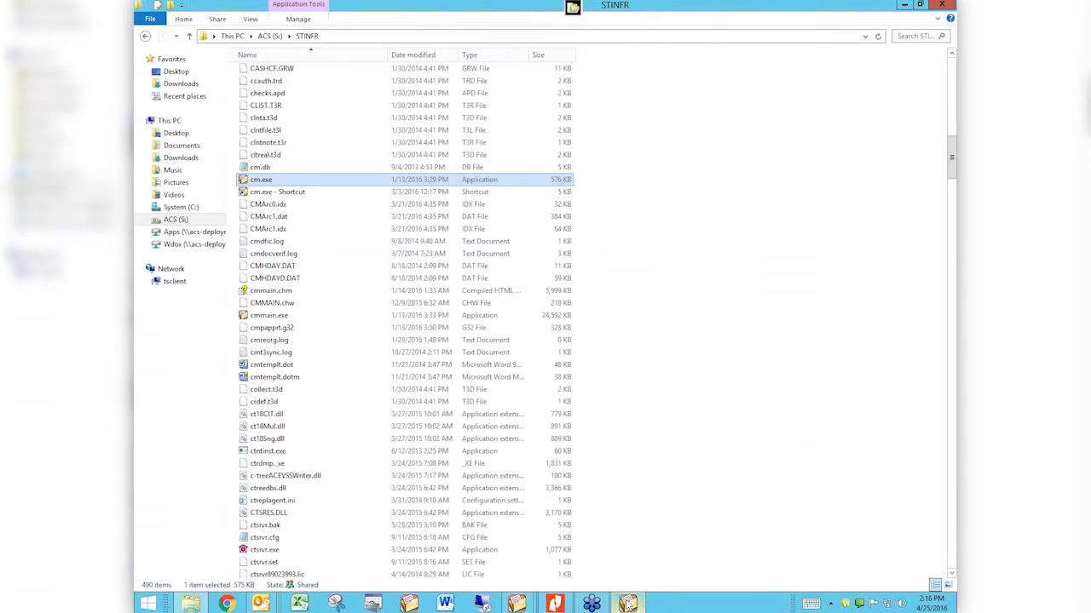
Step: Bring the PracticeMaster Monthly Calendar window to the front from the taskbar
click(521, 603)
click(452, 534)
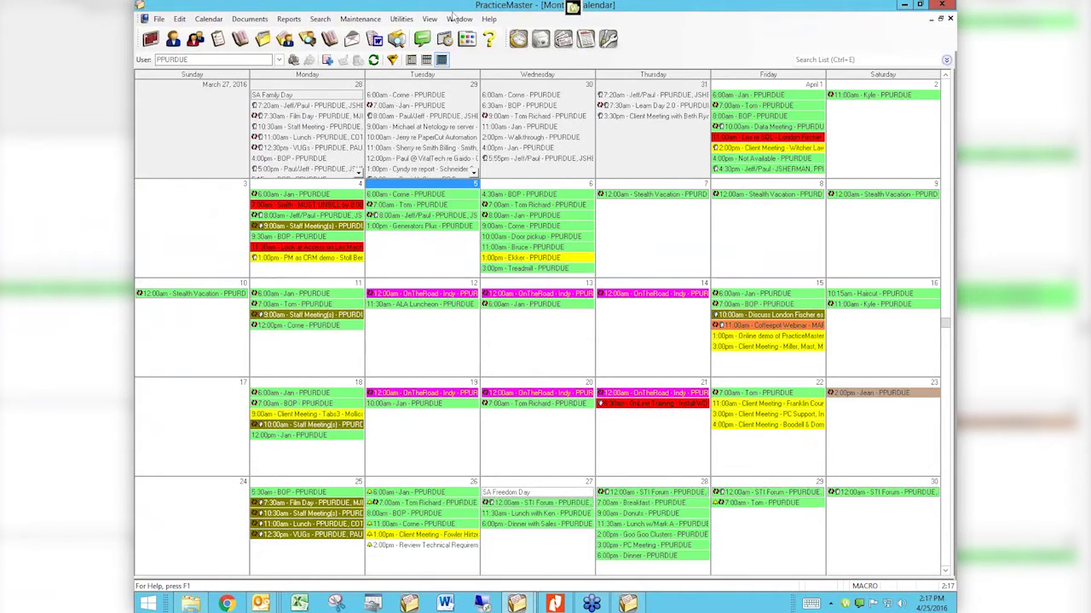
Step: Open Outlook Synchronization settings from Maintenance > Integration to view the calendar sync options
click(402, 18)
mouse_move(360, 18)
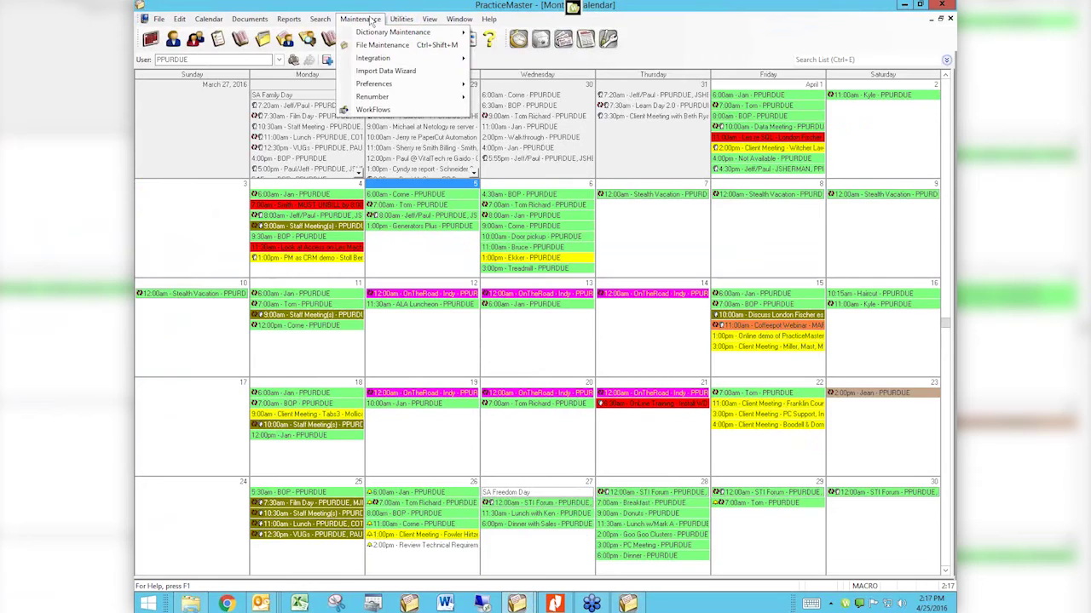
mouse_move(379, 58)
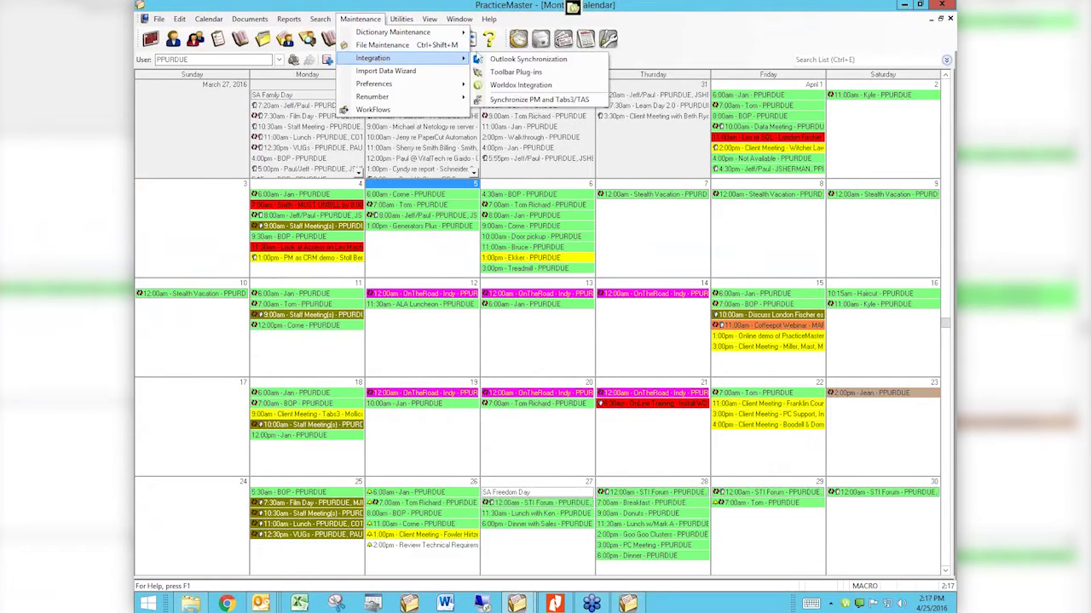
click(504, 60)
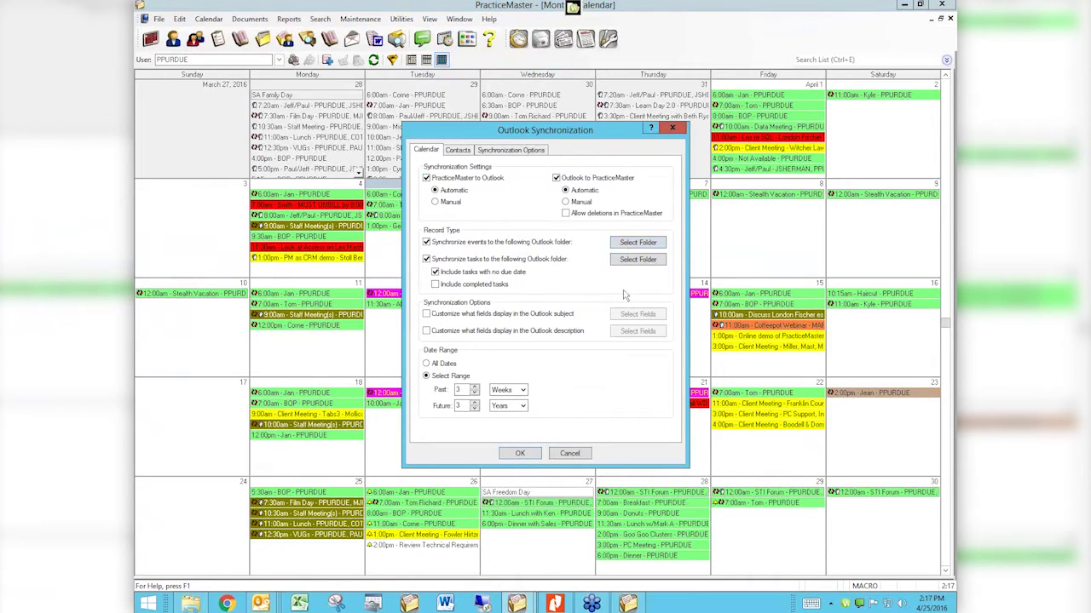
Step: Show the contact sync settings: automatic to Outlook, manual back, limited to one assigned user
click(455, 152)
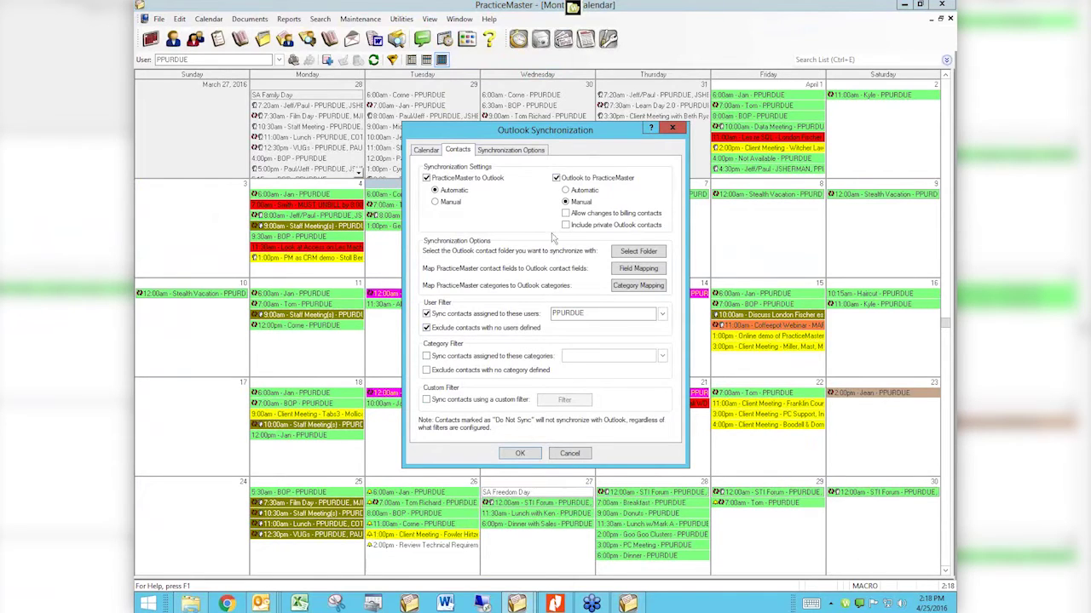
Step: Show the general sync options: periodic sync every 30 minutes, manual sync, and report settings
click(528, 152)
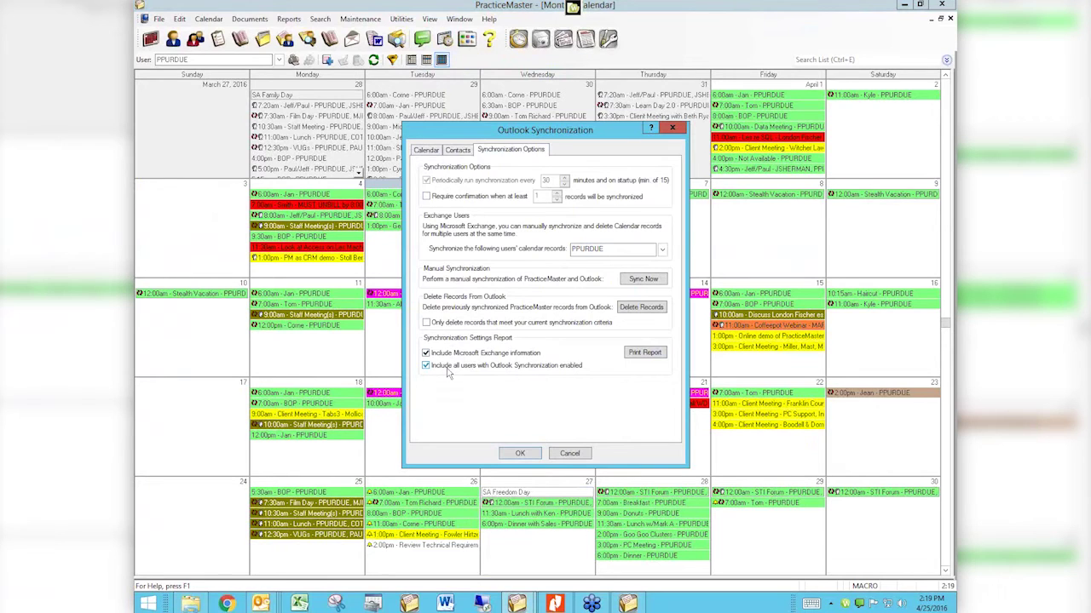
Step: Preview the Outlook Synchronization Settings Report on screen, starting at page 1 of 5
click(646, 353)
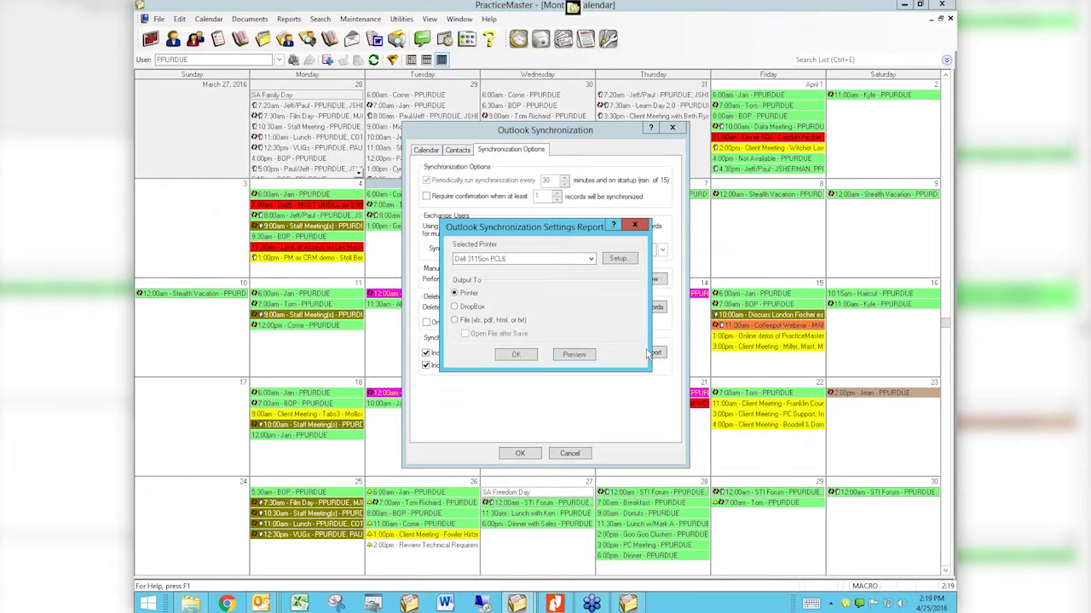
click(579, 355)
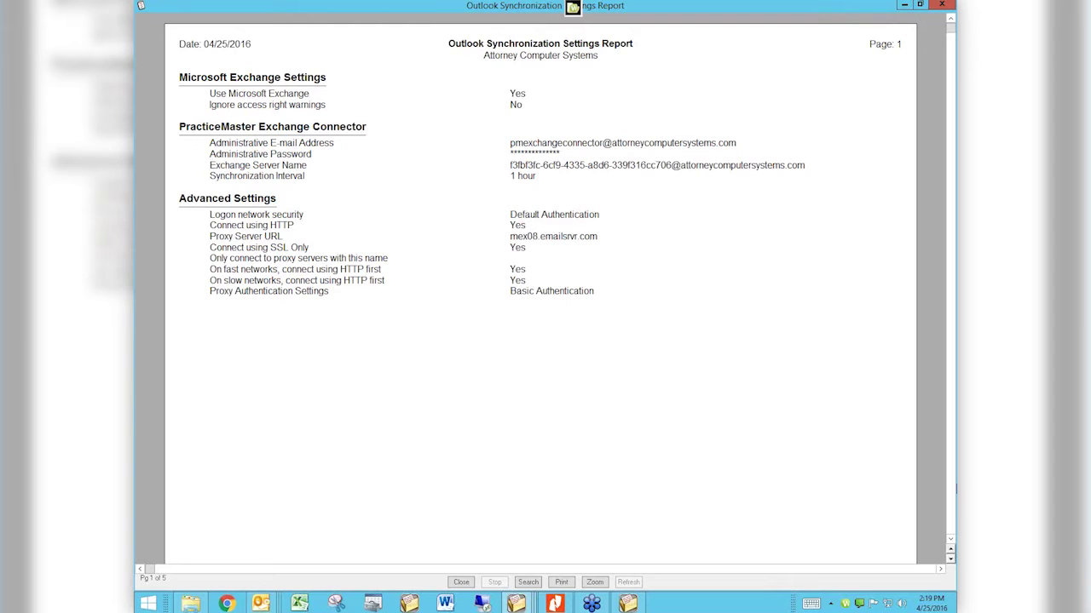
Step: Page the report preview forward to page 4 of 5, showing one user's calendar and contact settings
click(951, 561)
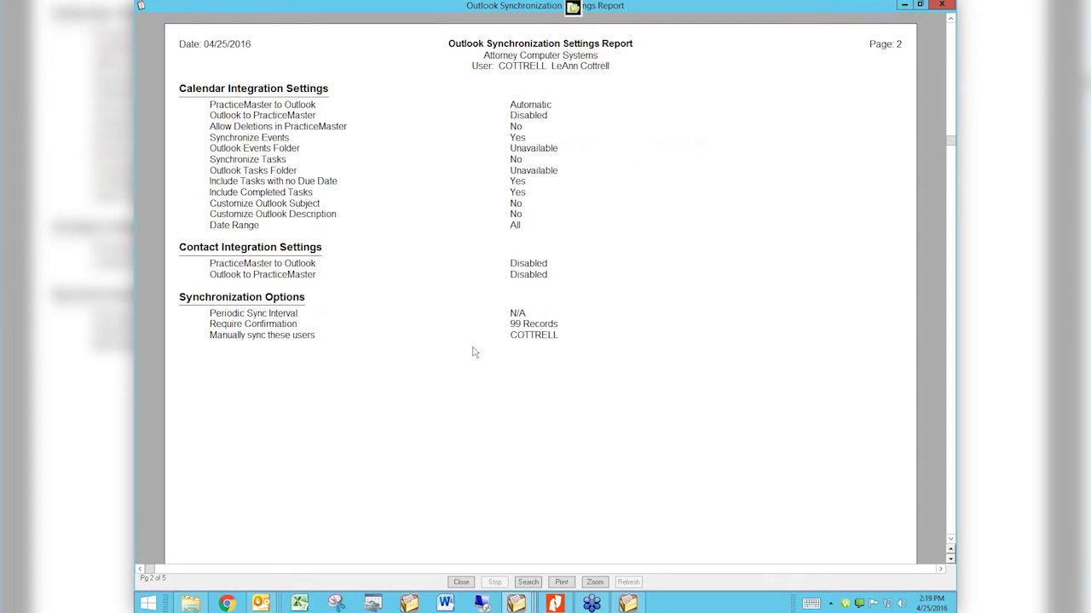
click(950, 559)
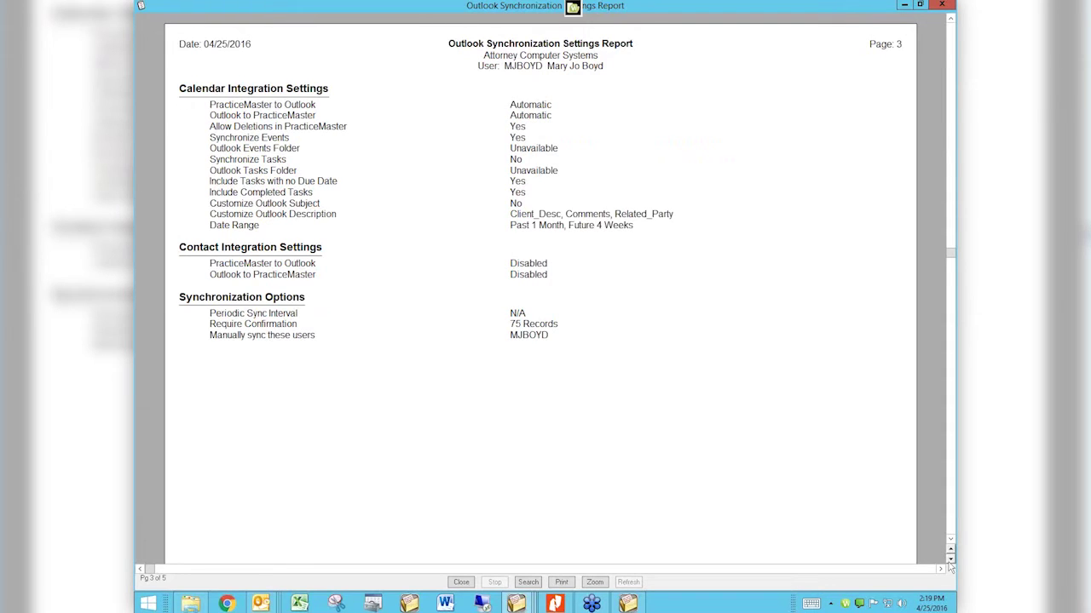
click(950, 561)
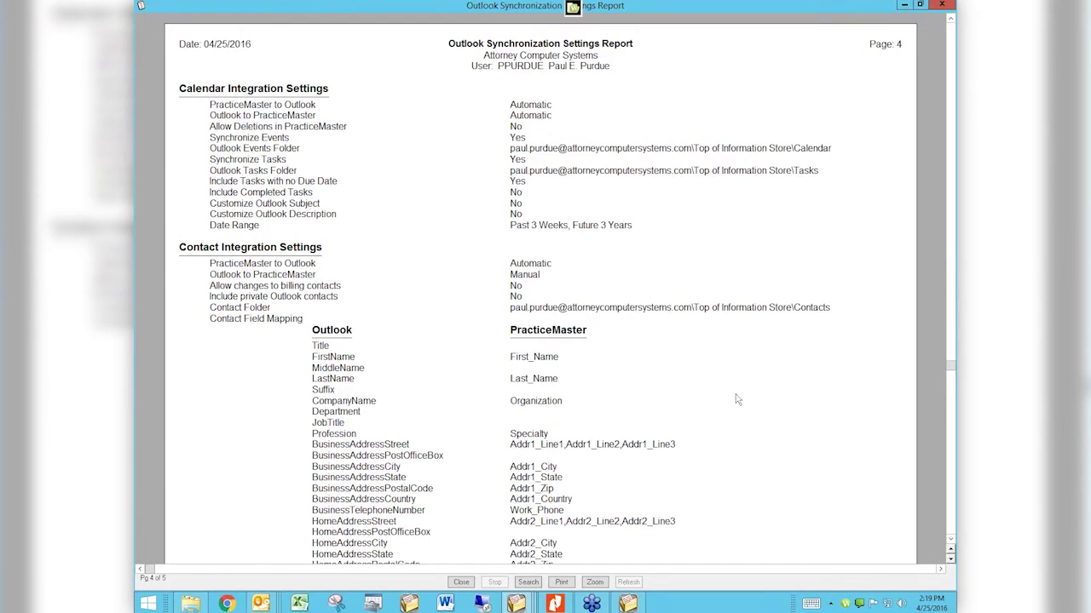
Step: Scroll the report back to the top of page 3, then launch Word with a blank document
scroll(738, 399, down, 4)
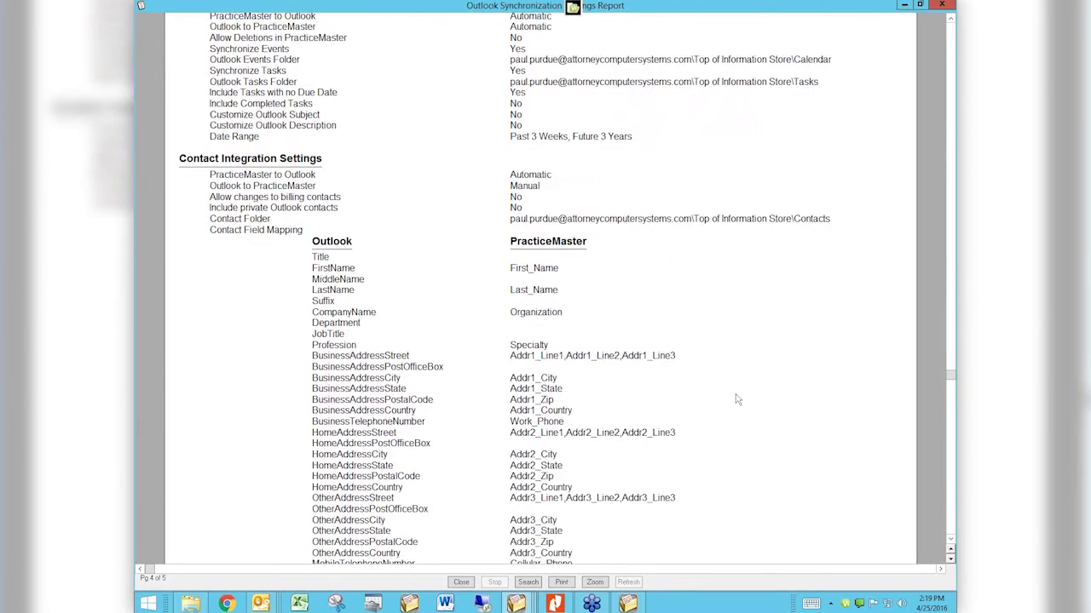
scroll(738, 400, down, 6)
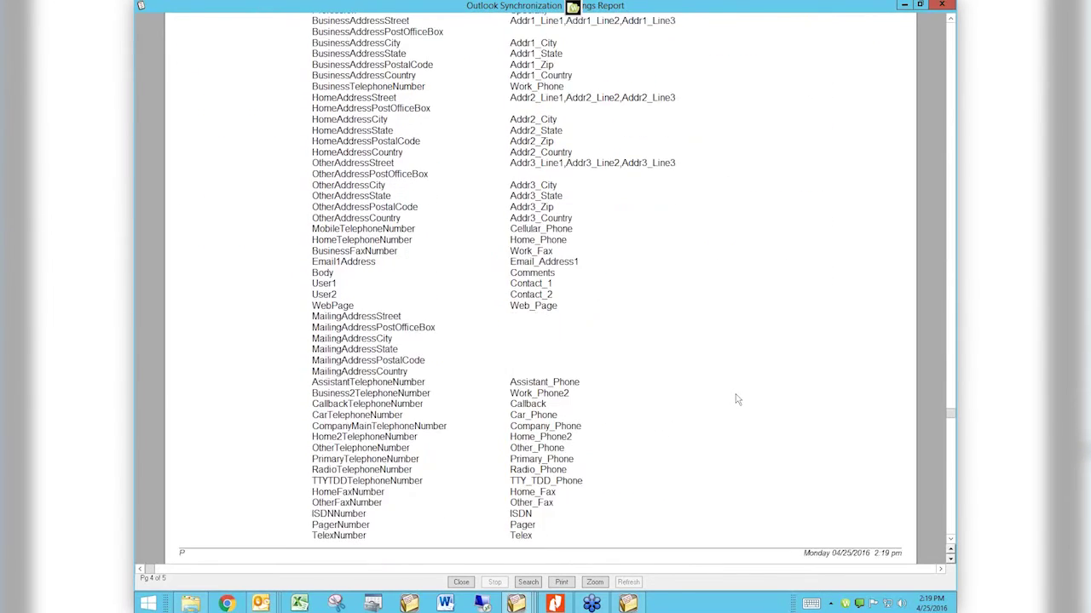
scroll(737, 400, down, 6)
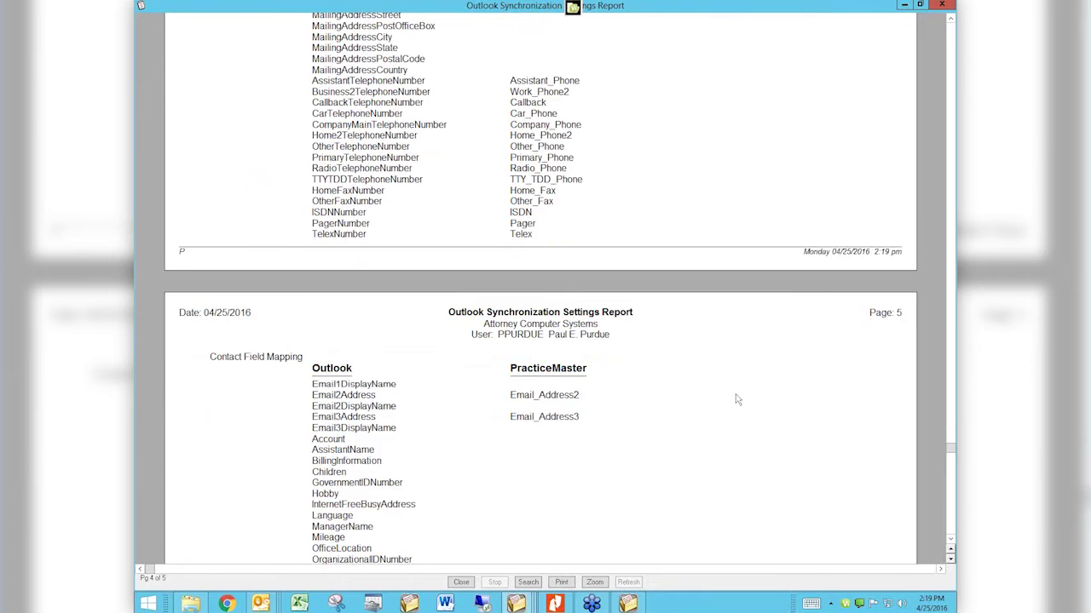
scroll(737, 400, down, 6)
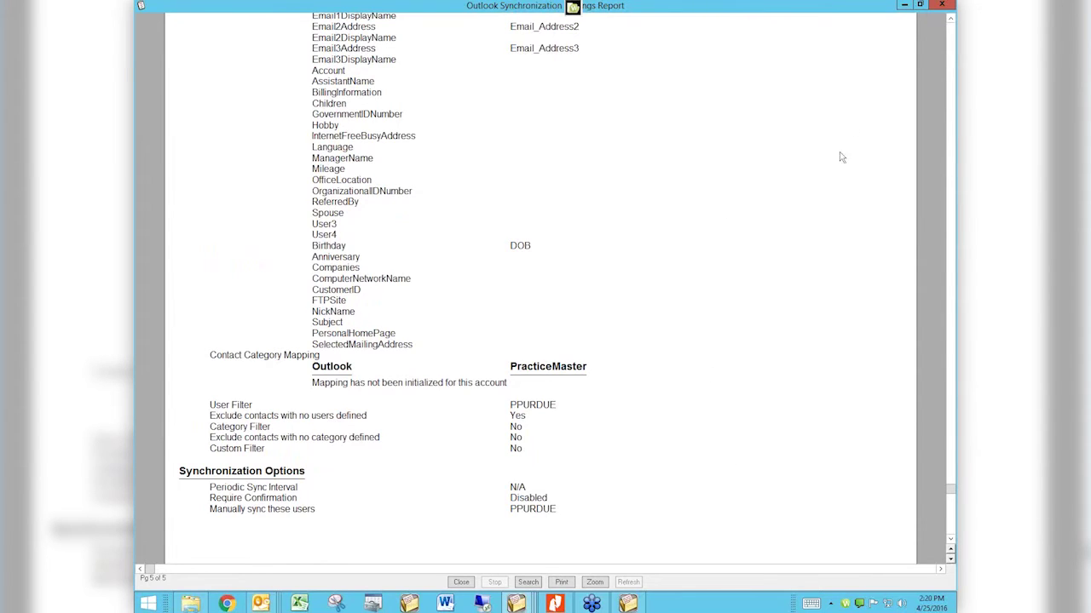
click(953, 106)
click(953, 107)
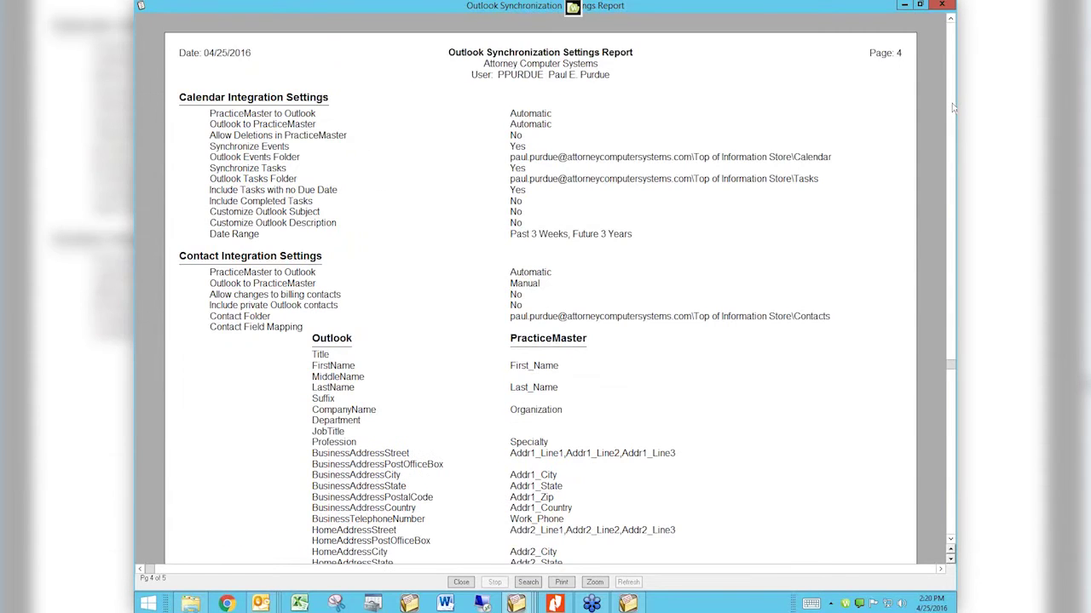
click(953, 106)
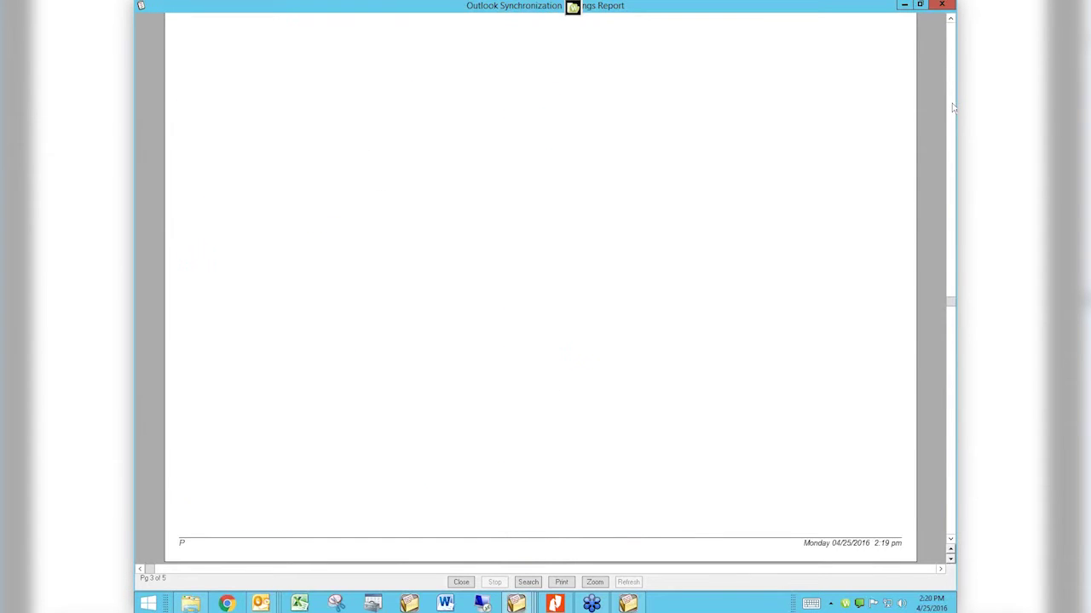
click(953, 107)
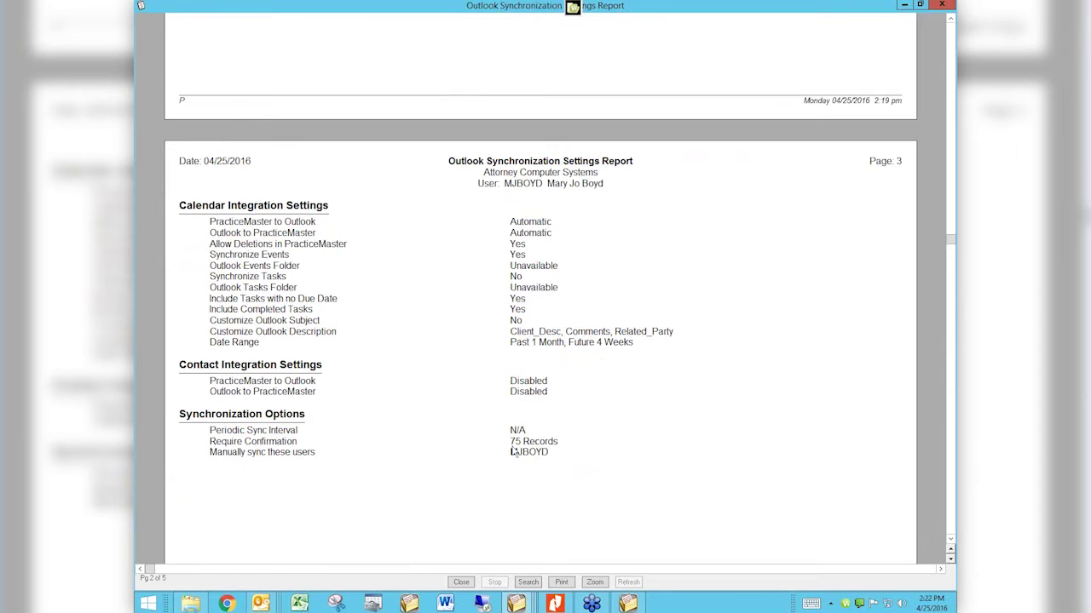
click(444, 603)
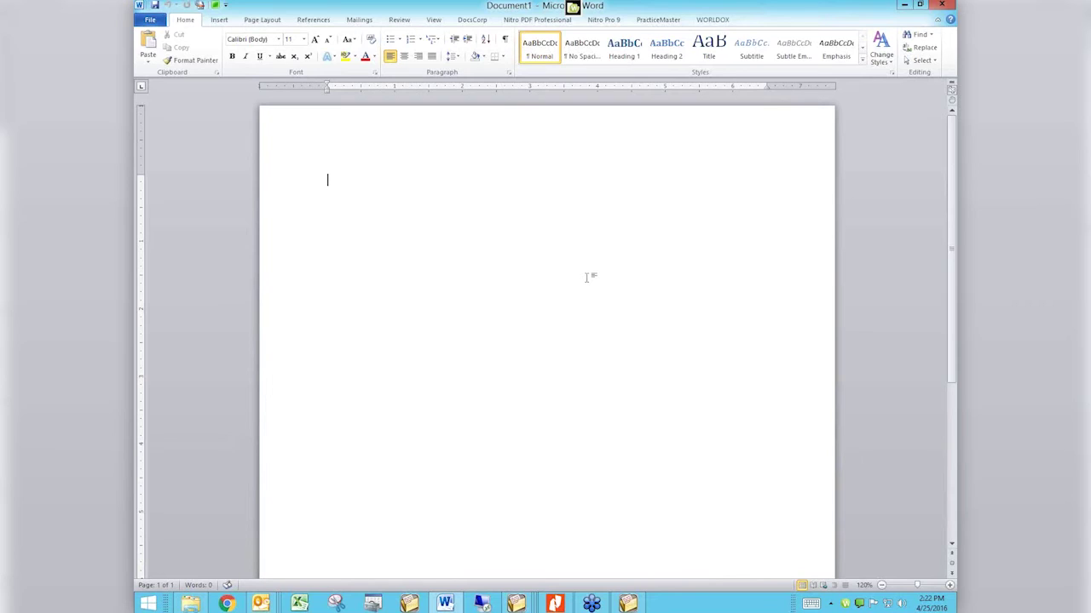
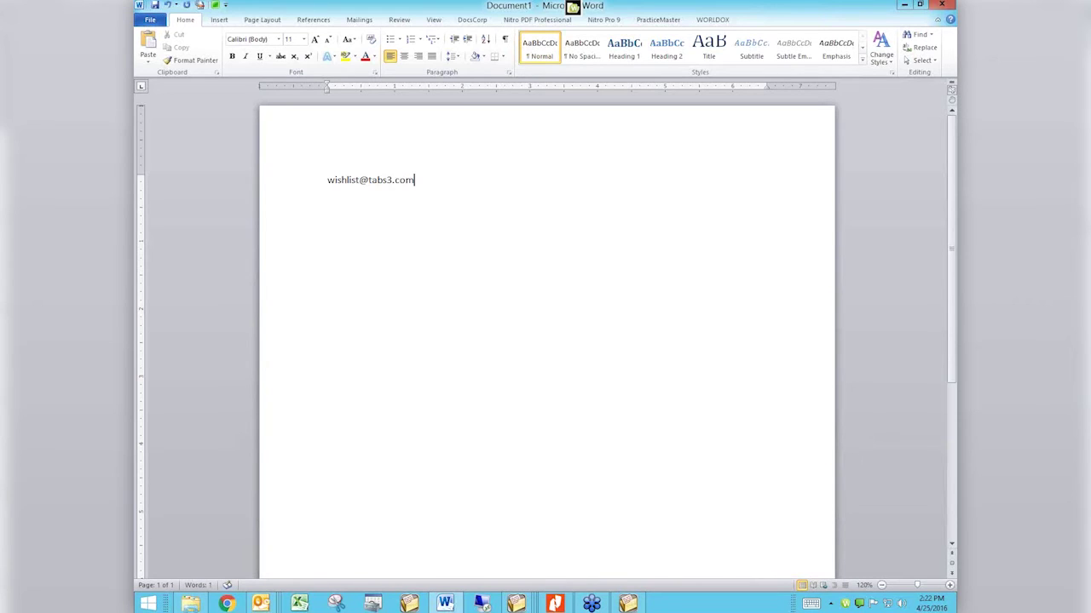
Step: Type the company wish-list e-mail address and enlarge it to 48-point Calibri
key(ctrl+a)
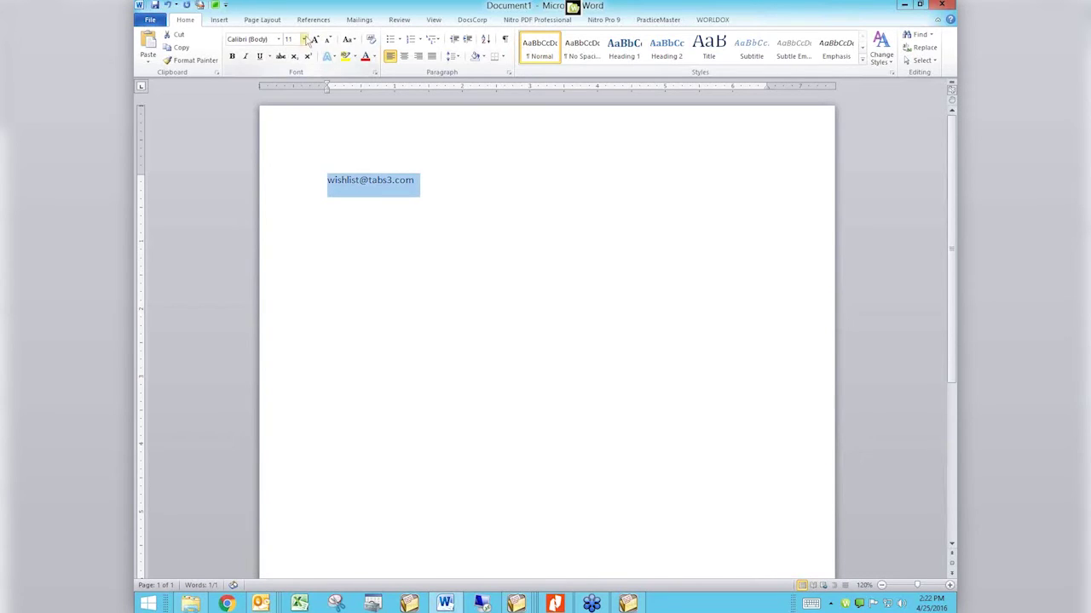
click(303, 40)
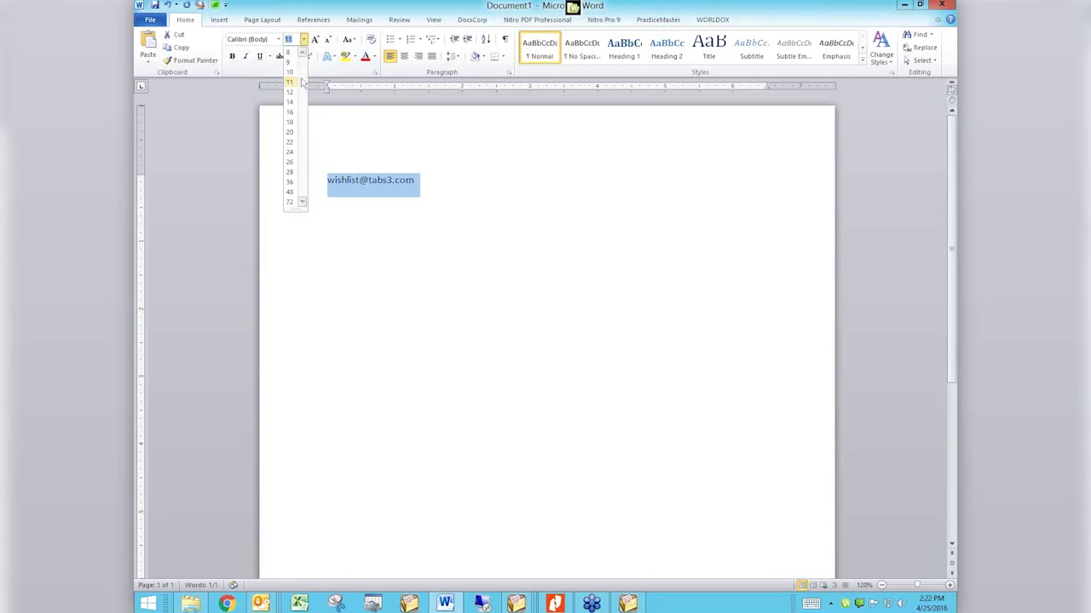
click(291, 192)
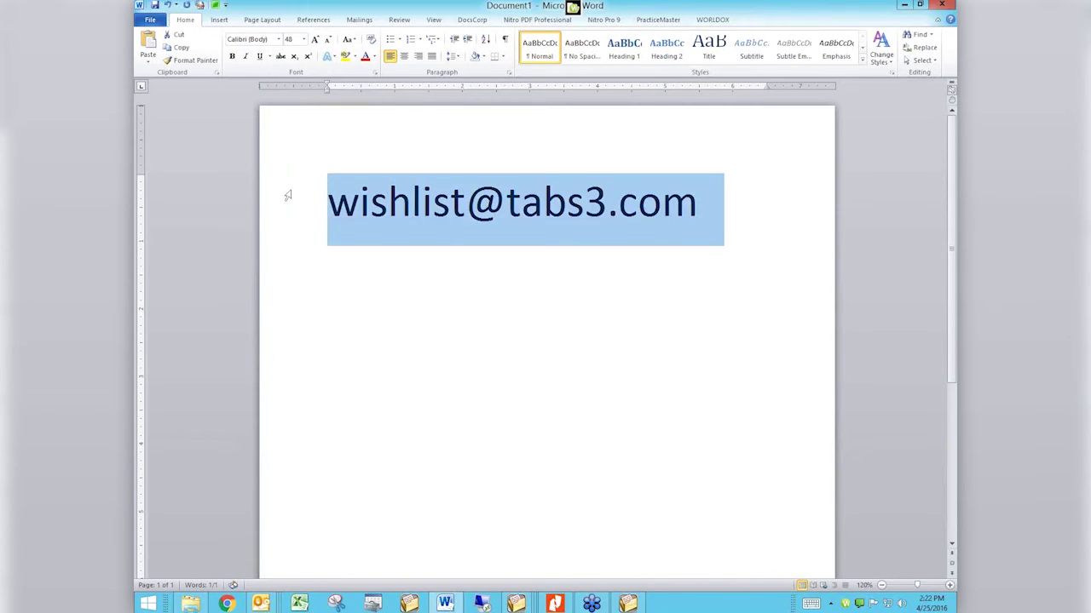
click(503, 286)
click(725, 208)
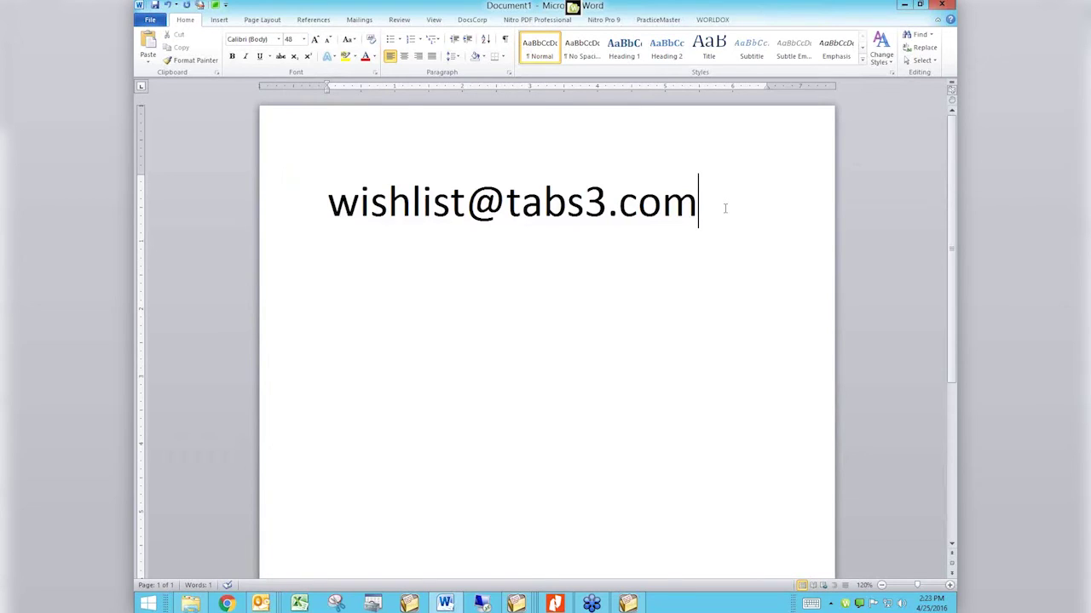
Step: On a new 24-point line, type a person's e-mail address and select part of it
key(Return)
key(Return)
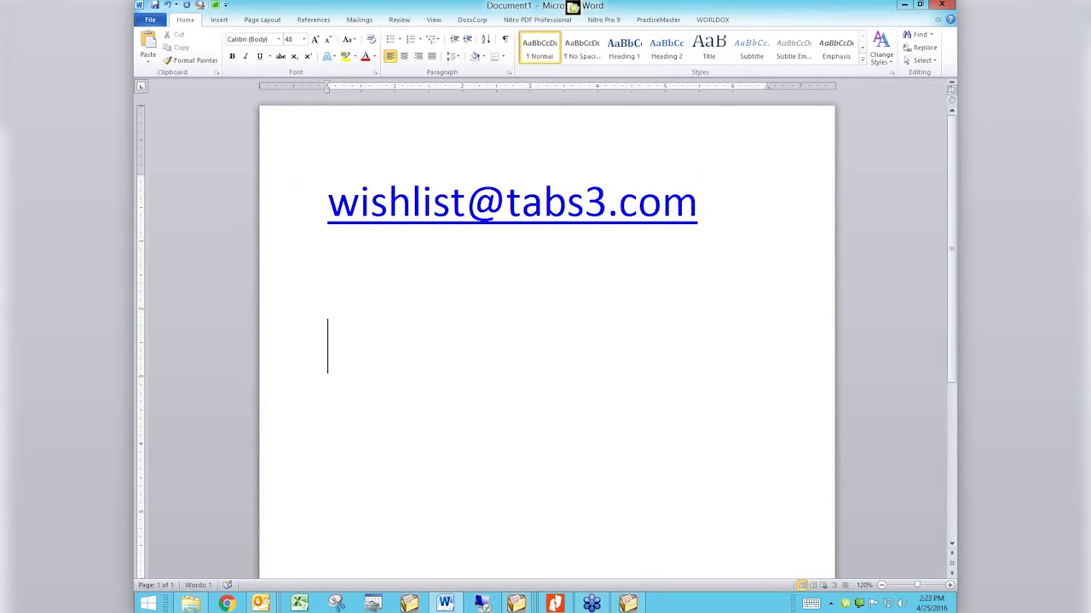
click(303, 40)
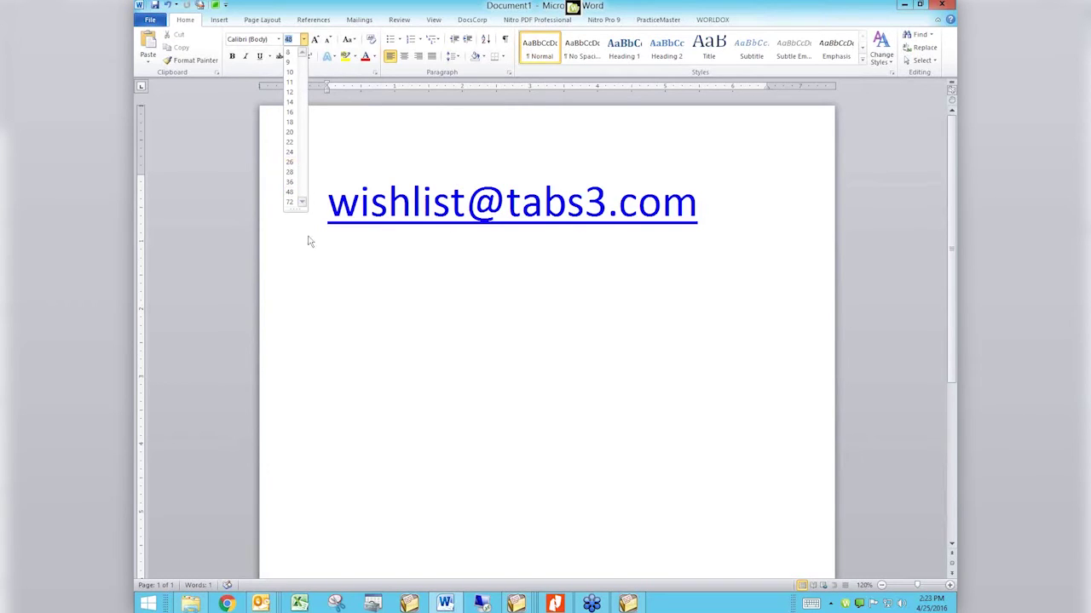
click(339, 331)
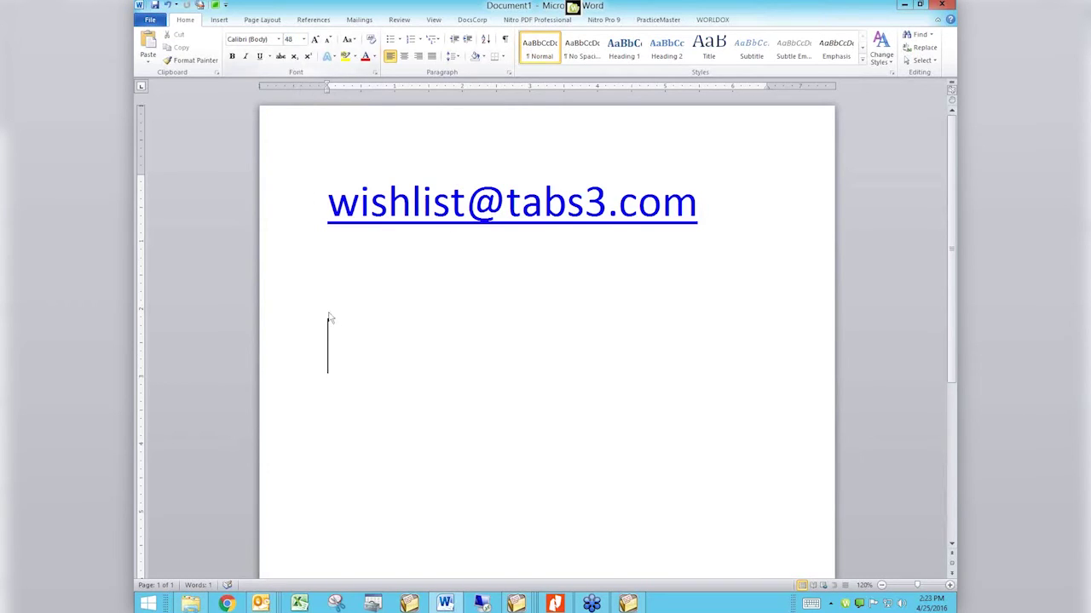
click(303, 40)
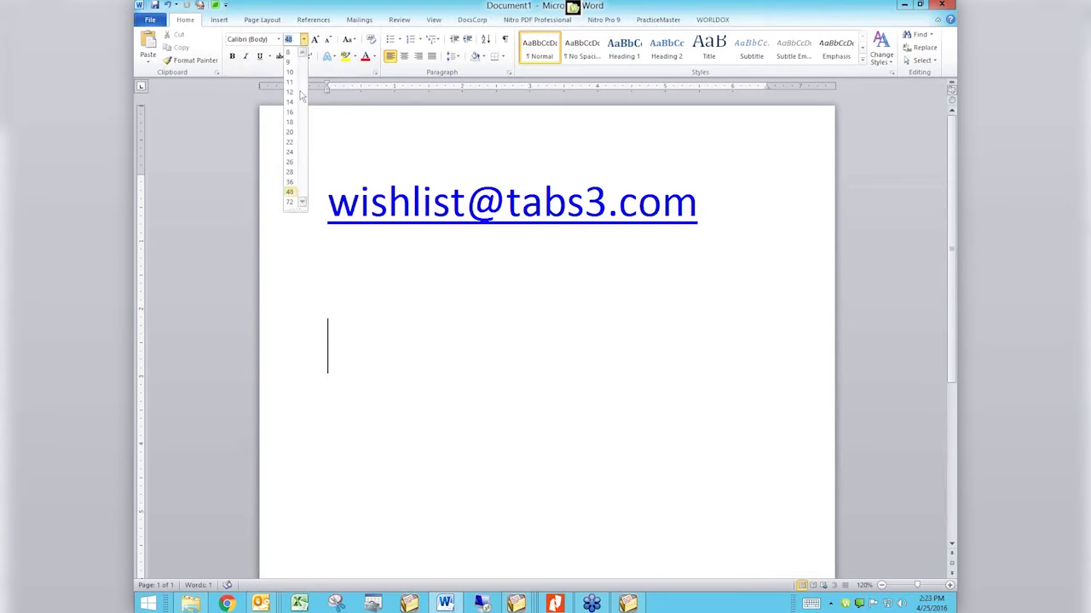
click(288, 158)
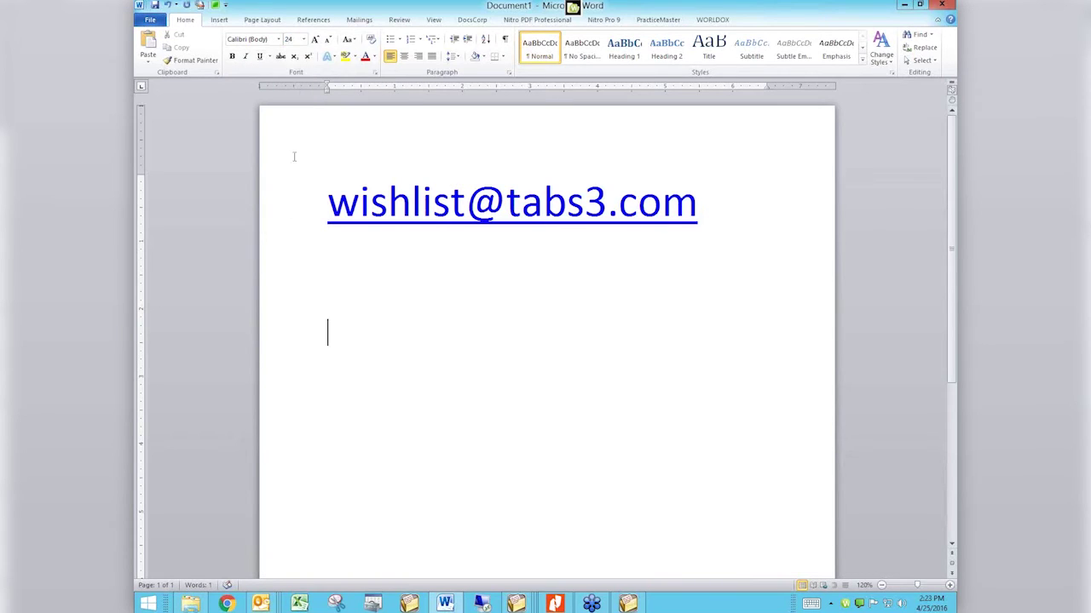
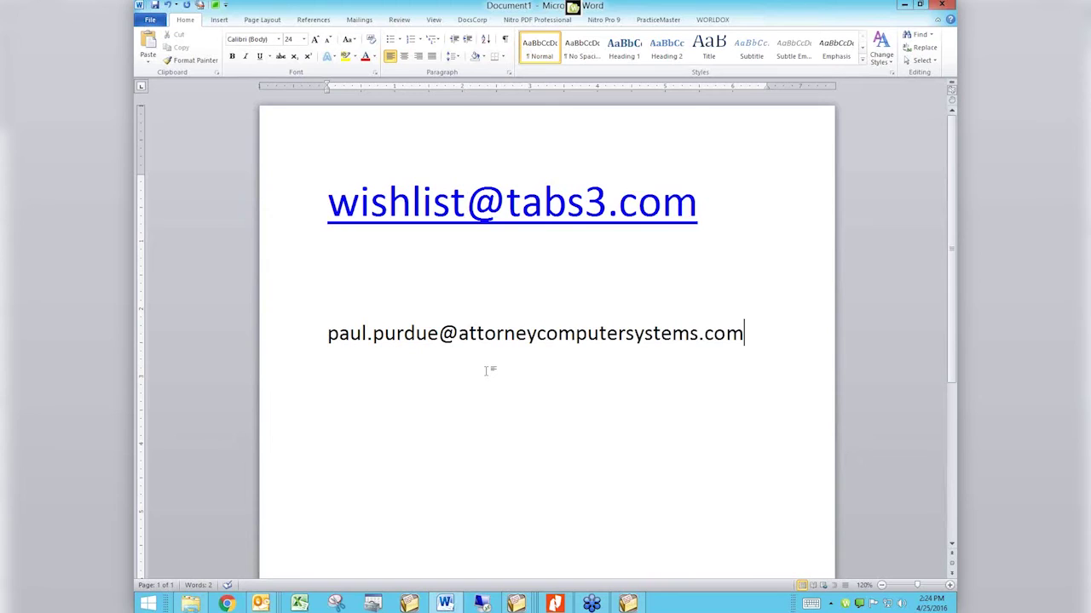
drag(754, 334, 341, 332)
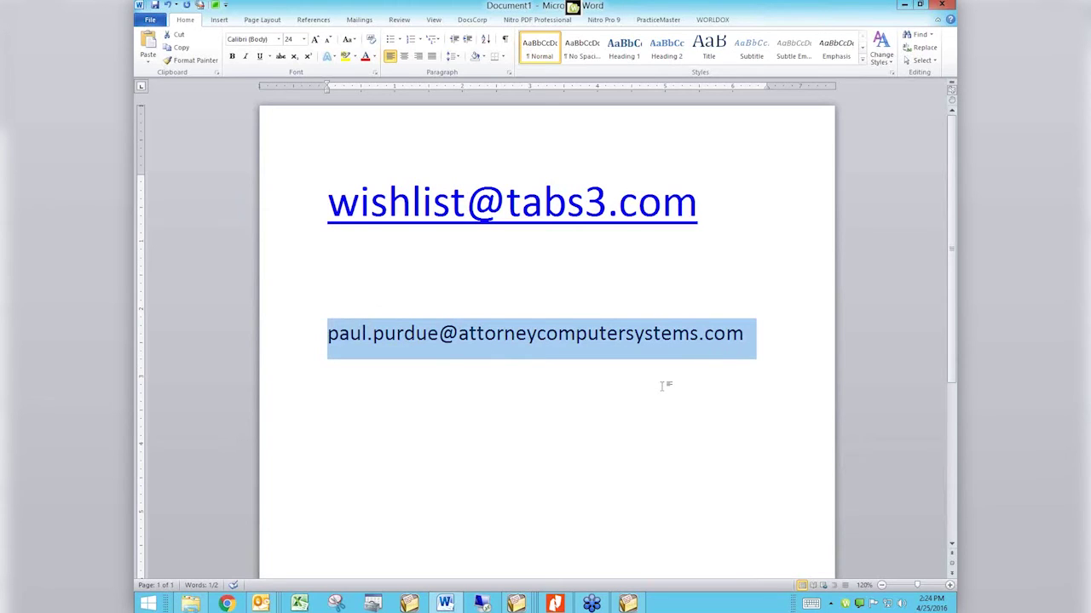
Step: Bring the PracticeMaster calendar report forward, then open a new Chrome window
key(alt+Tab)
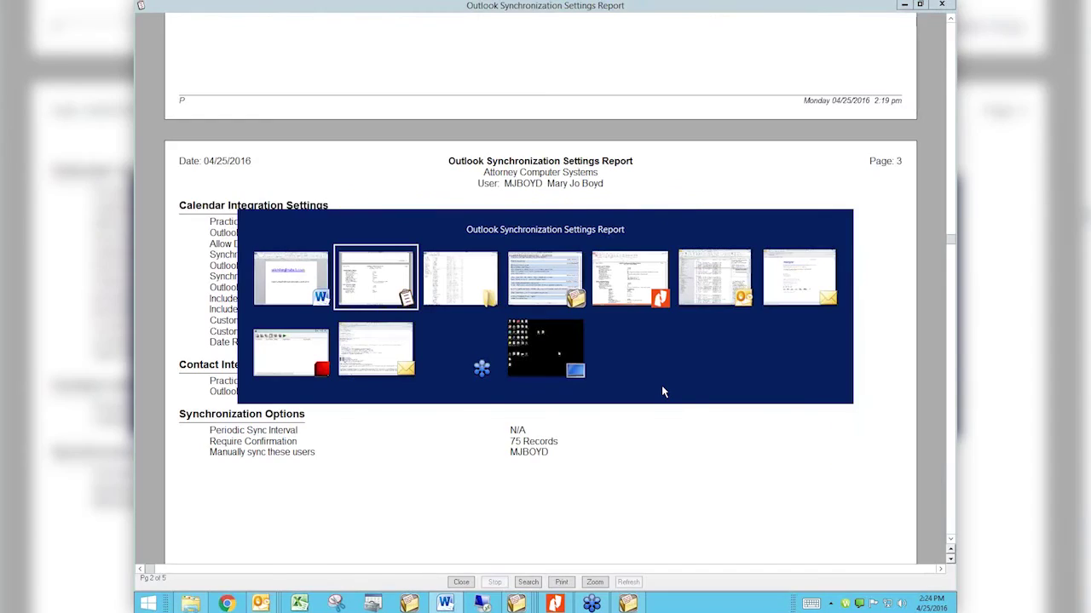
key(alt+Tab)
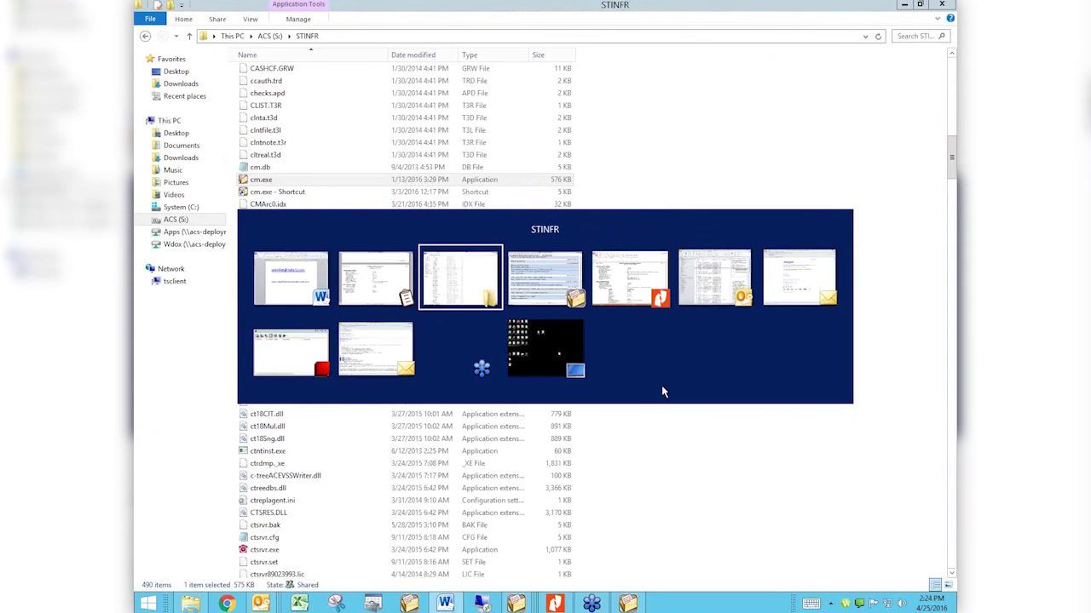
key(alt+Tab)
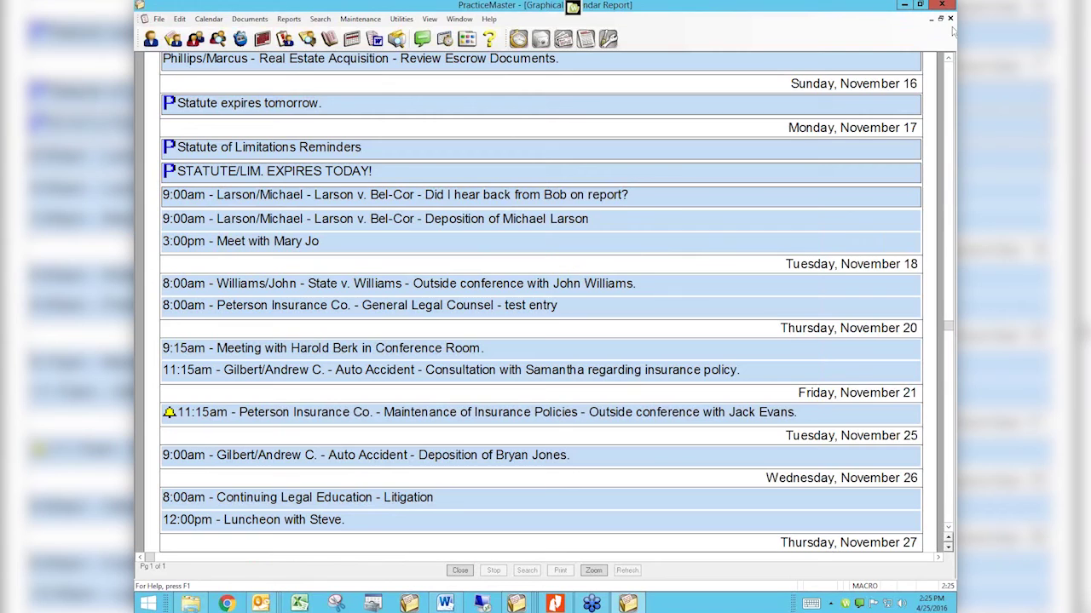
click(228, 604)
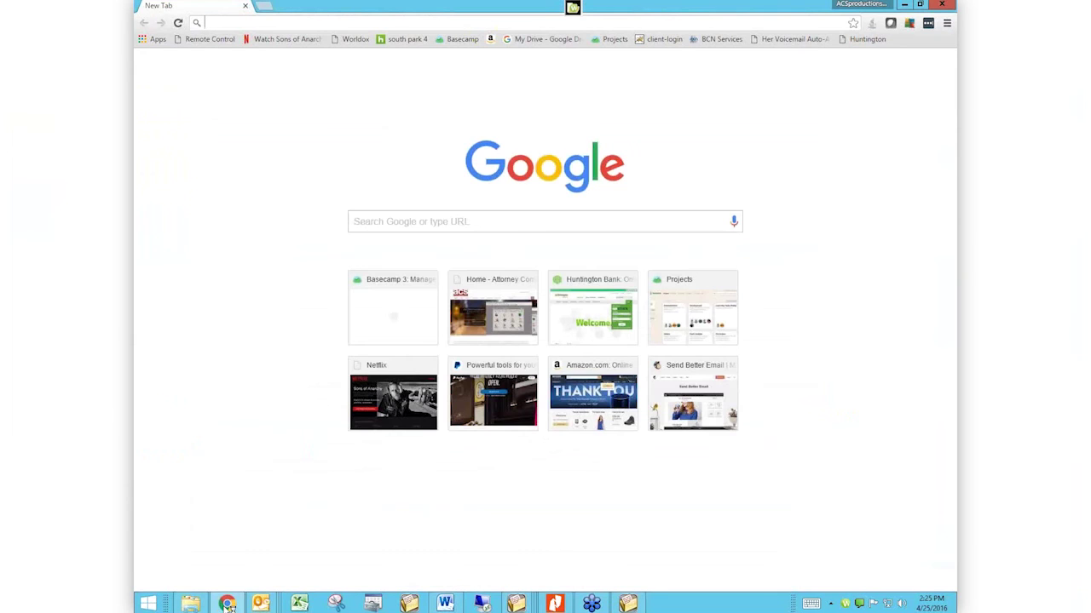
Step: Load the attorneycomputersystems.com home page in Chrome and show its Videos menu
text(attorneycomputersystems.com)
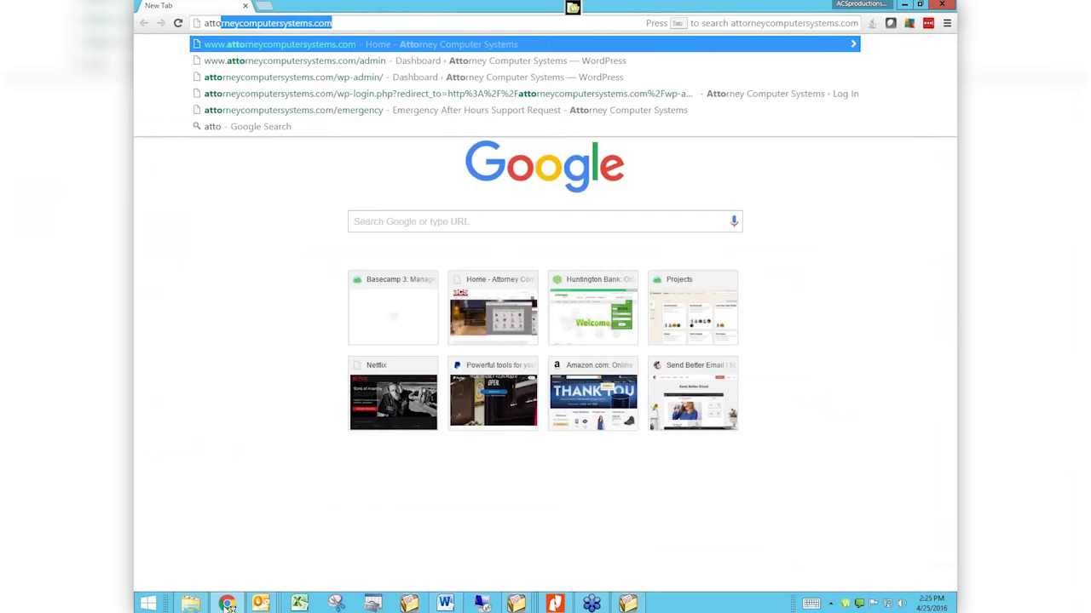
key(Return)
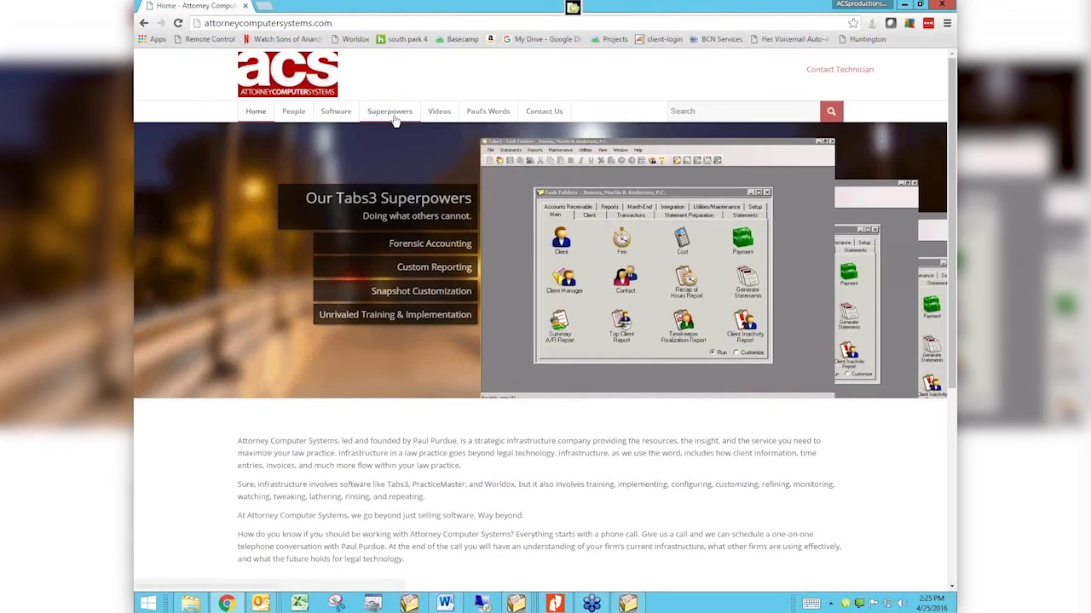
mouse_move(432, 120)
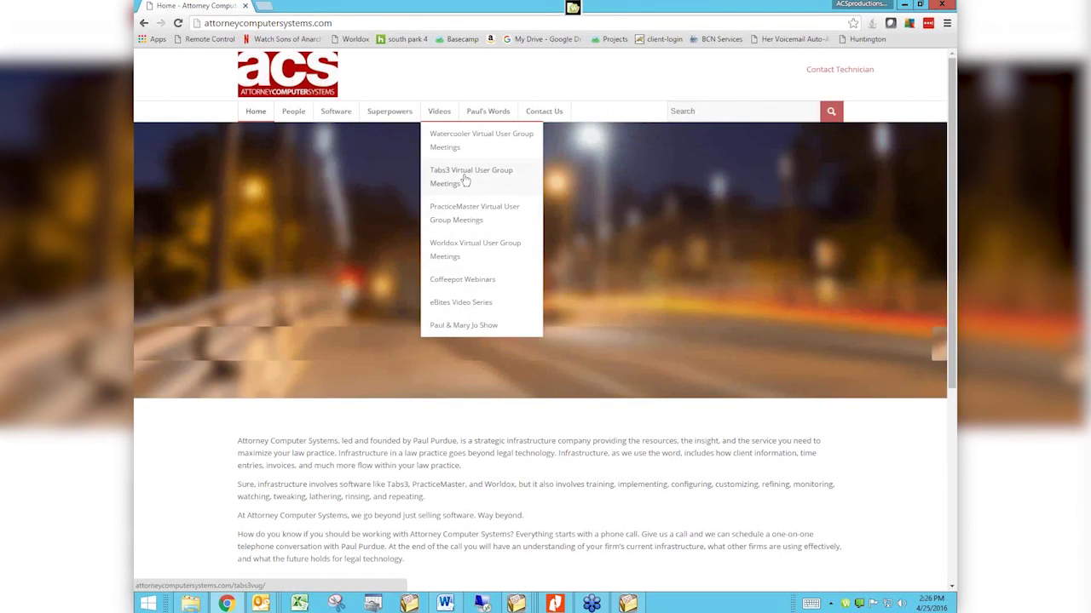
Step: Open the PracticeMaster Virtual User Group Meetings page and list all search results for 'emai'
click(465, 218)
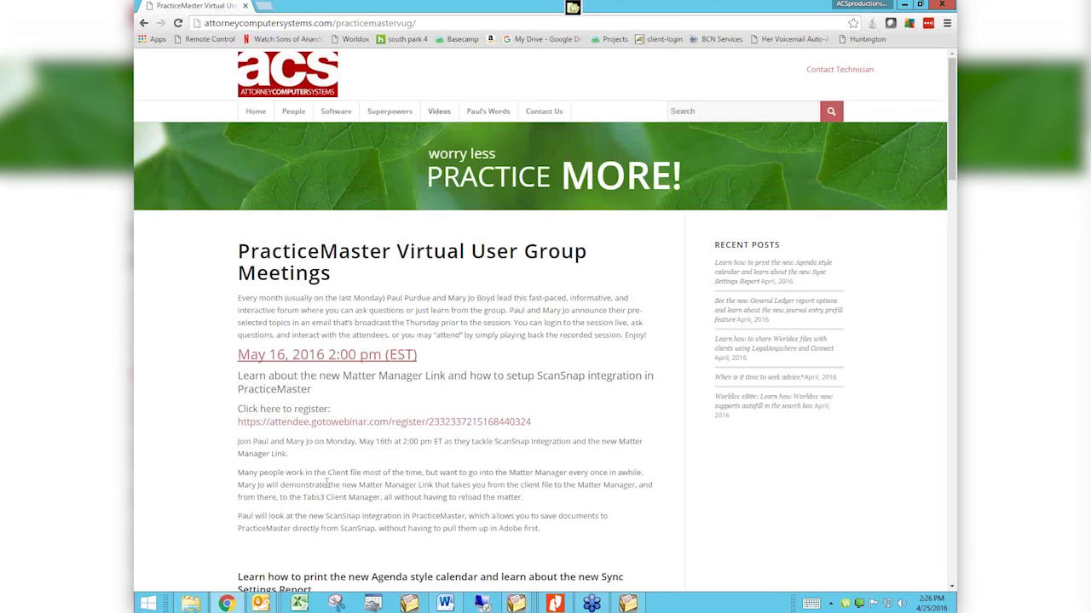
scroll(326, 482, down, 3)
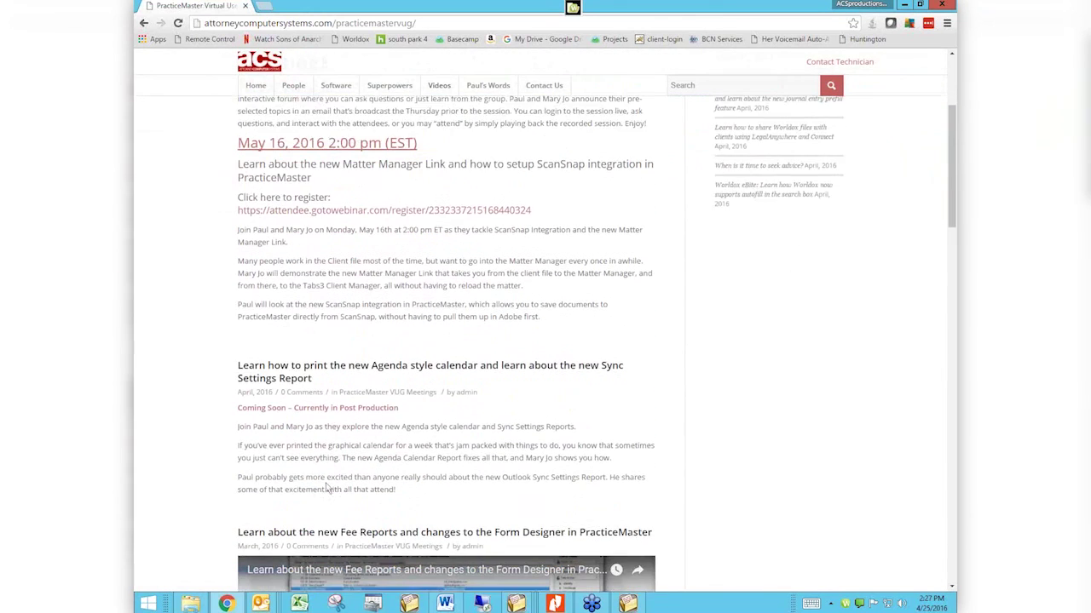
scroll(327, 488, down, 1)
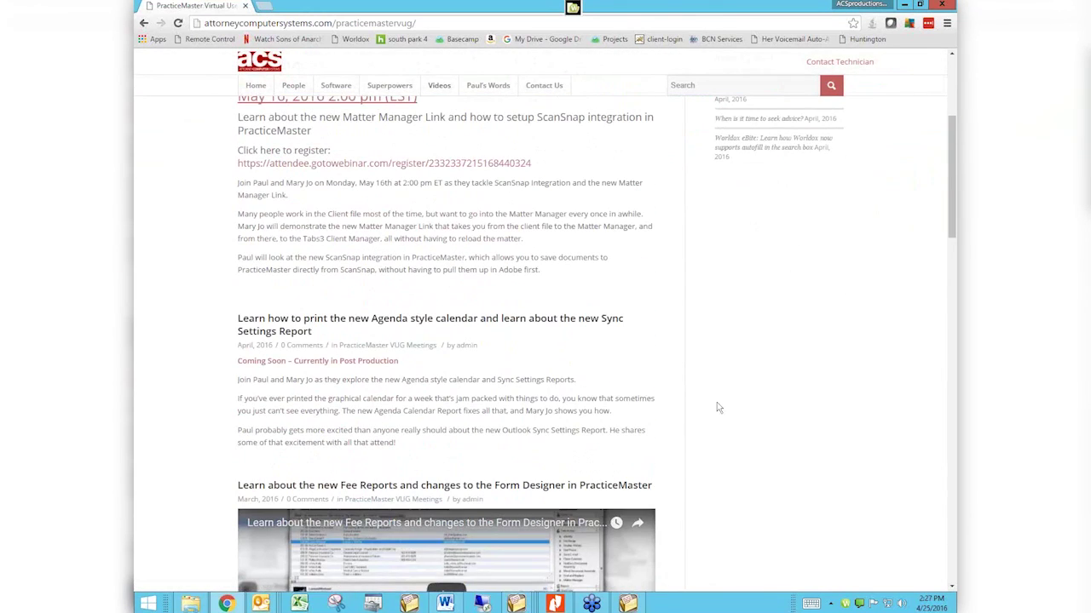
scroll(717, 408, down, 2)
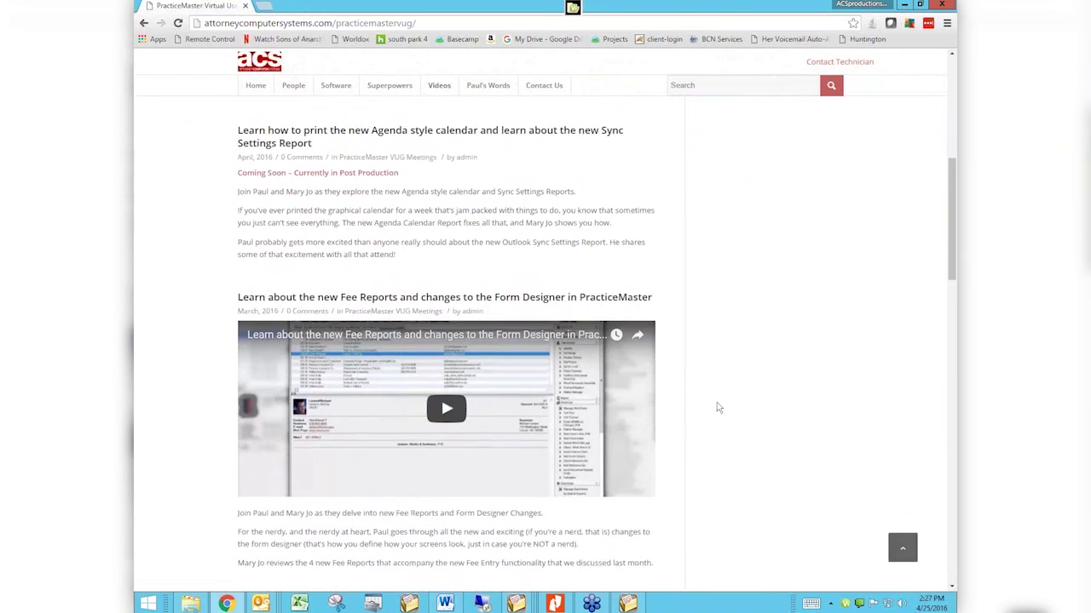
scroll(718, 408, down, 1)
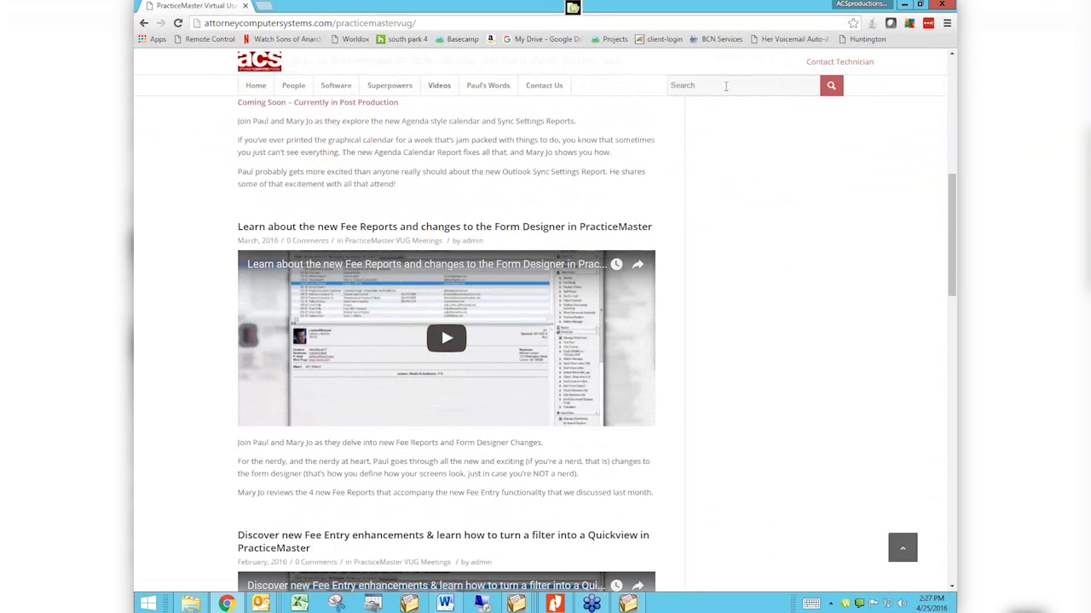
text(email)
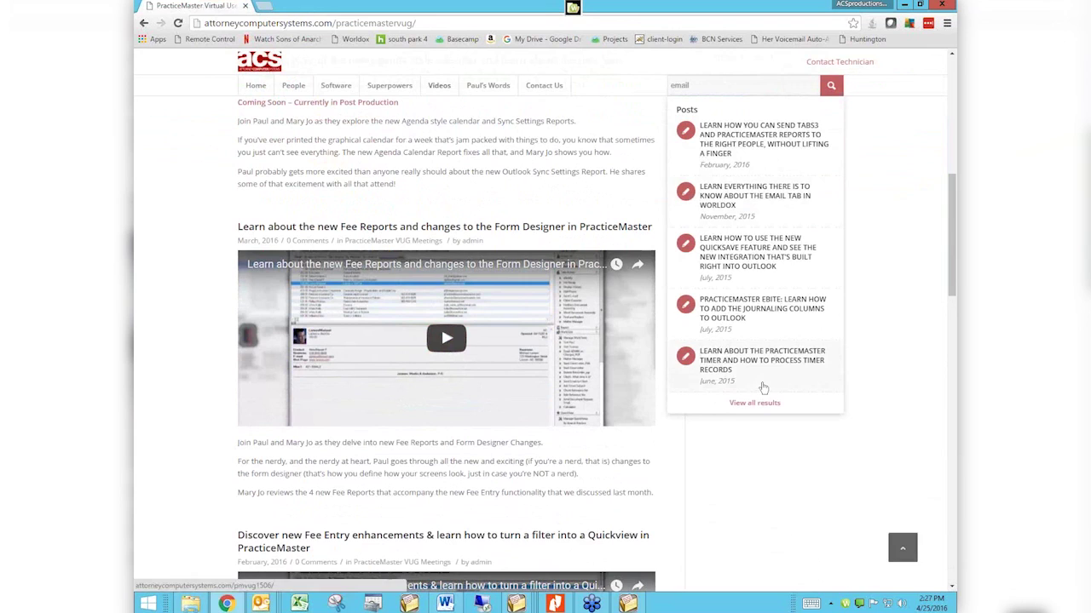
click(757, 405)
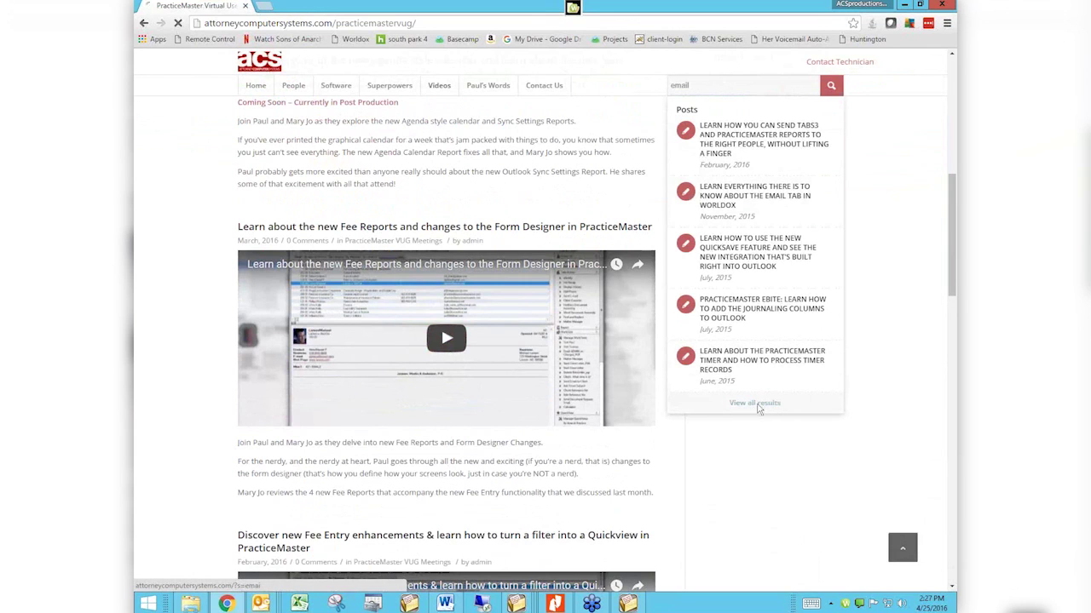